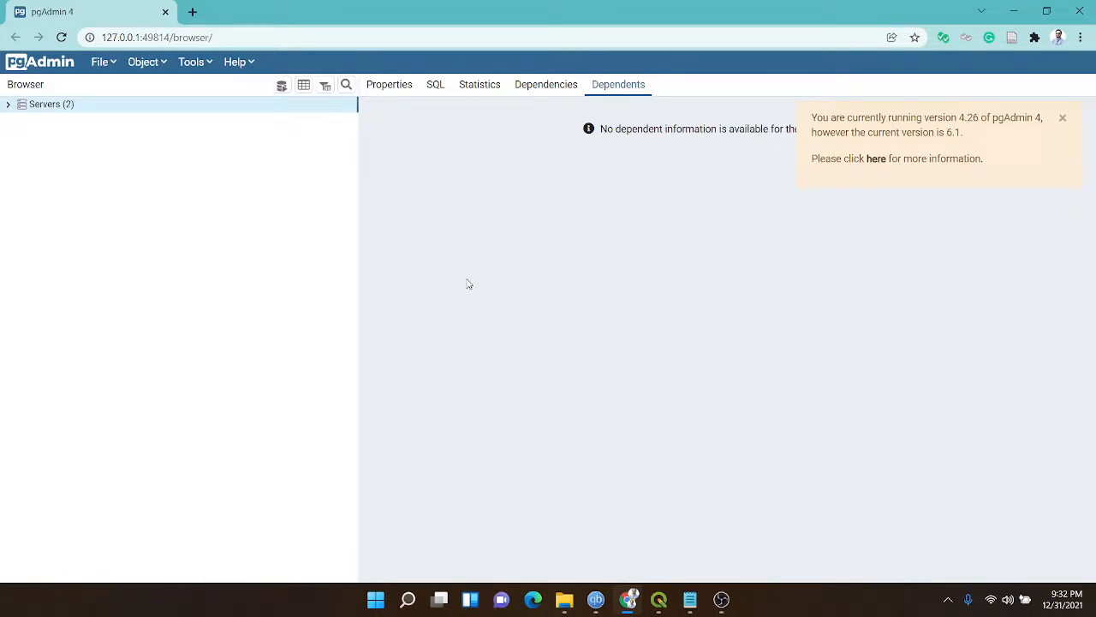
Create a database named demo_webgis on the PostgreSQL 13 server.
{"action": "left_click", "coordinate": [8, 106]}
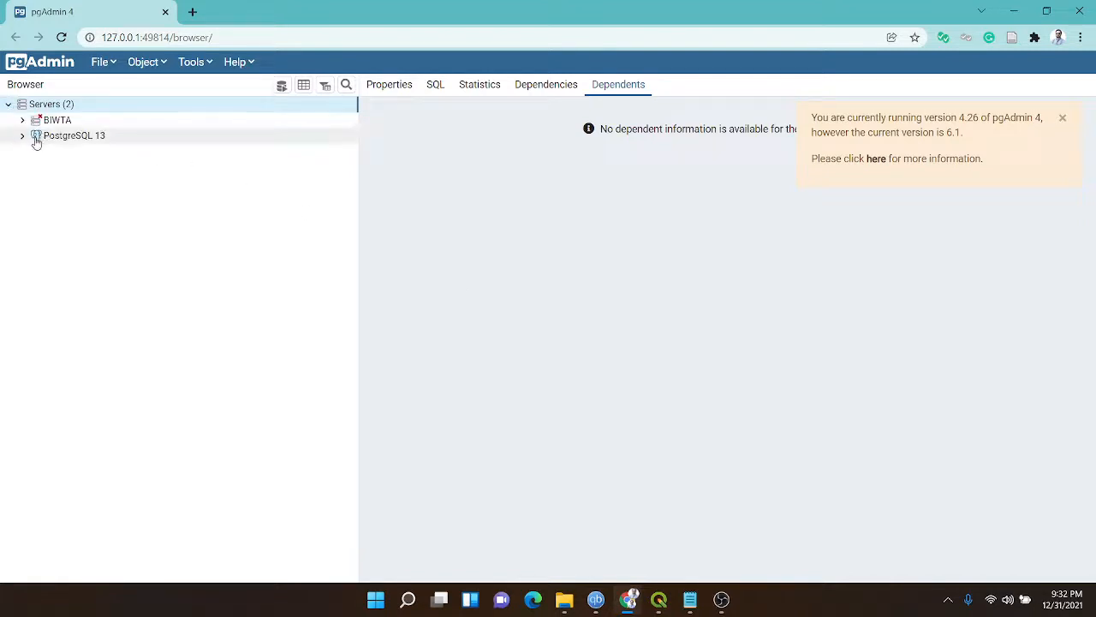
{"action": "left_click", "coordinate": [23, 137]}
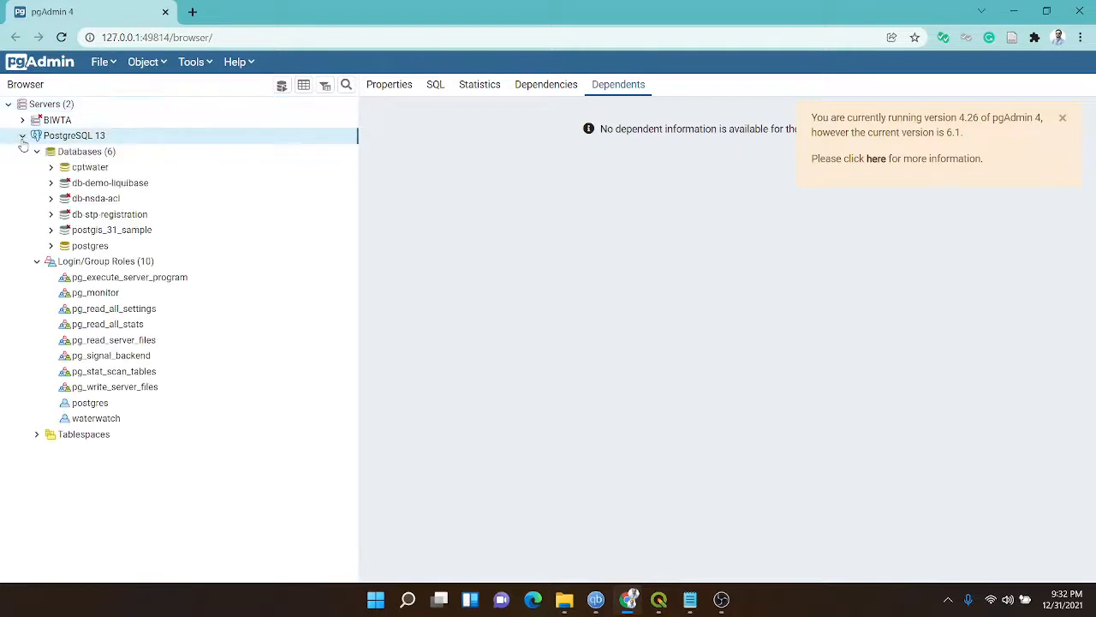
{"action": "left_click", "coordinate": [37, 151]}
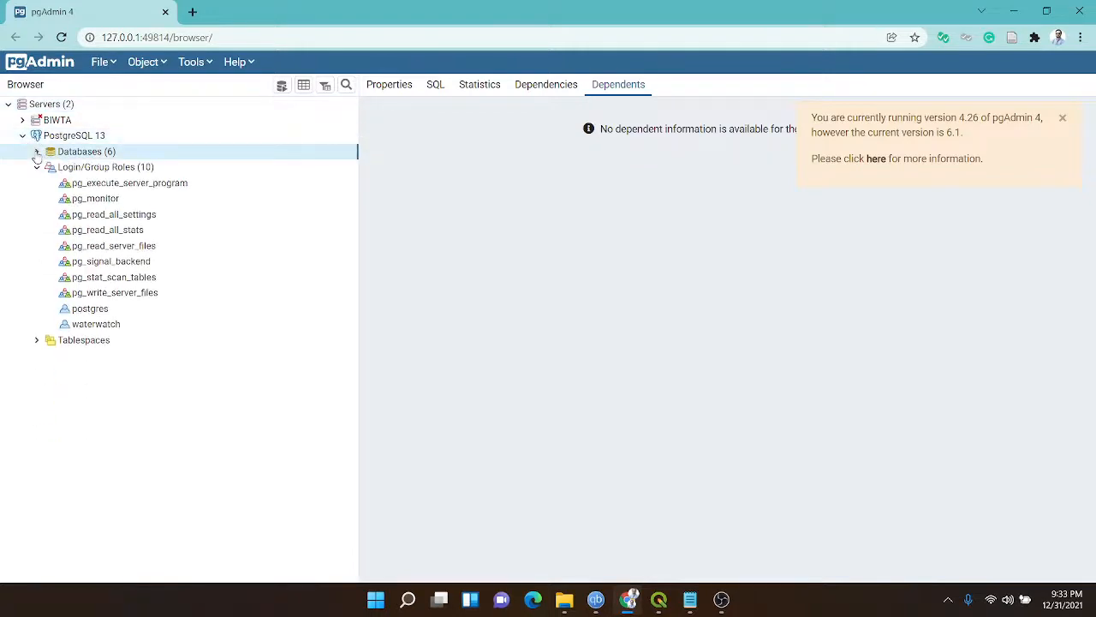
{"action": "left_click", "coordinate": [36, 167]}
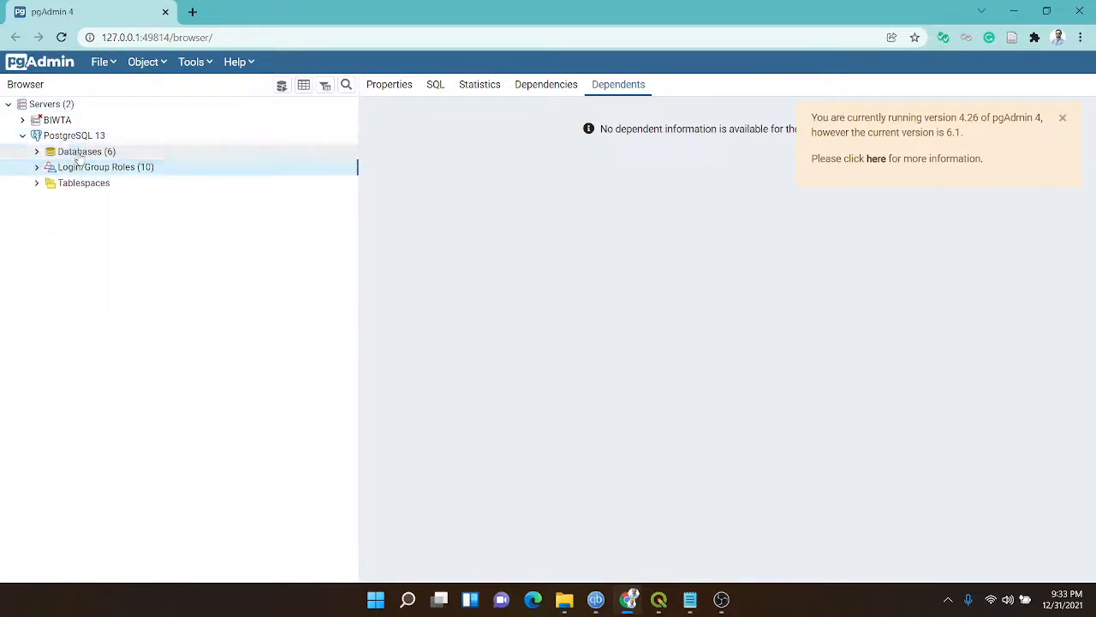
{"action": "right_click", "coordinate": [100, 154]}
{"action": "mouse_move", "coordinate": [134, 167]}
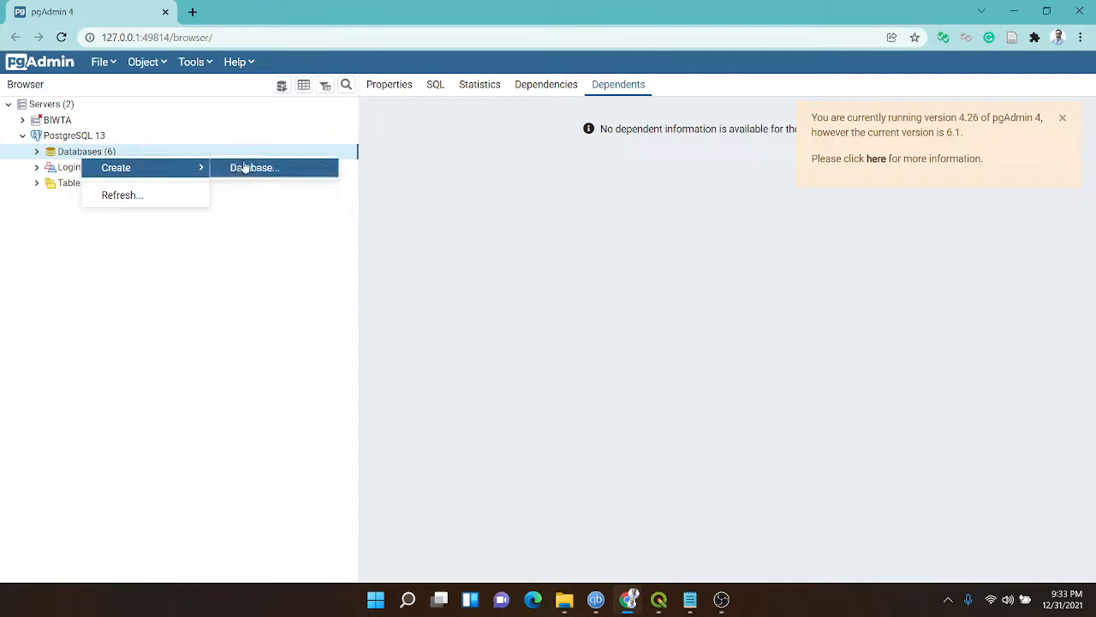
{"action": "left_click", "coordinate": [245, 167]}
{"action": "left_click", "coordinate": [467, 148]}
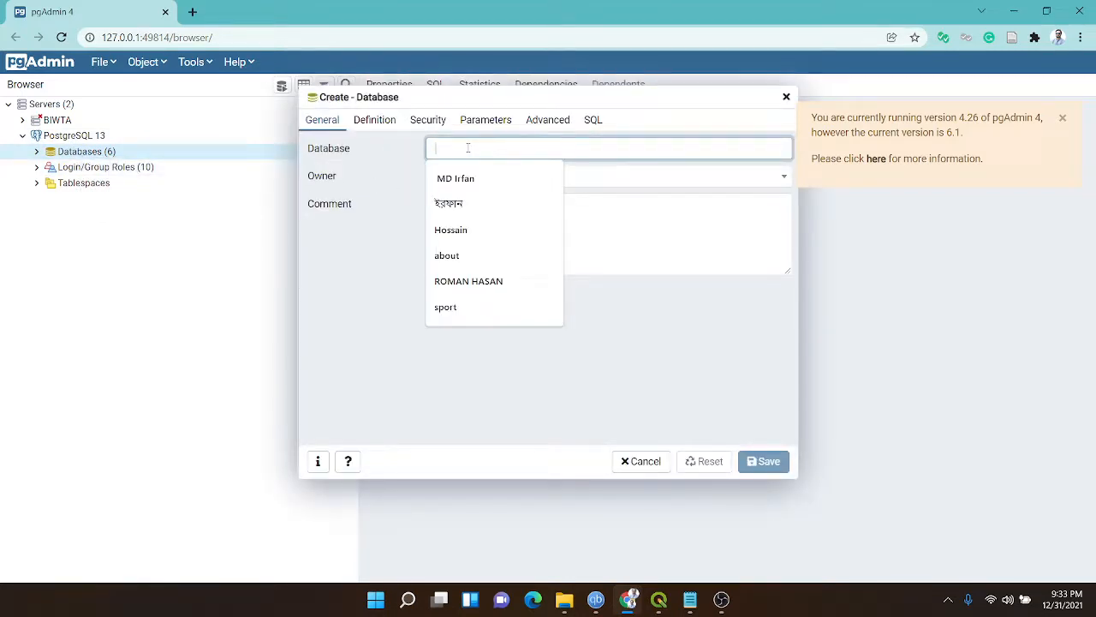
{"action": "type", "text": "demo_gis"}
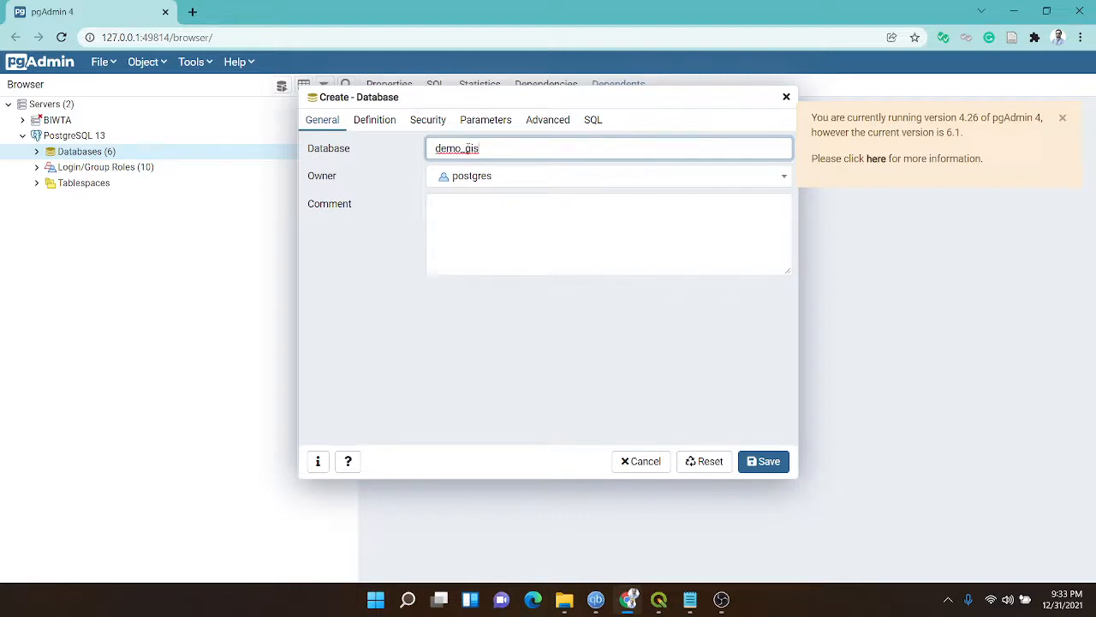
{"action": "type", "text": "web"}
{"action": "left_click", "coordinate": [1063, 117]}
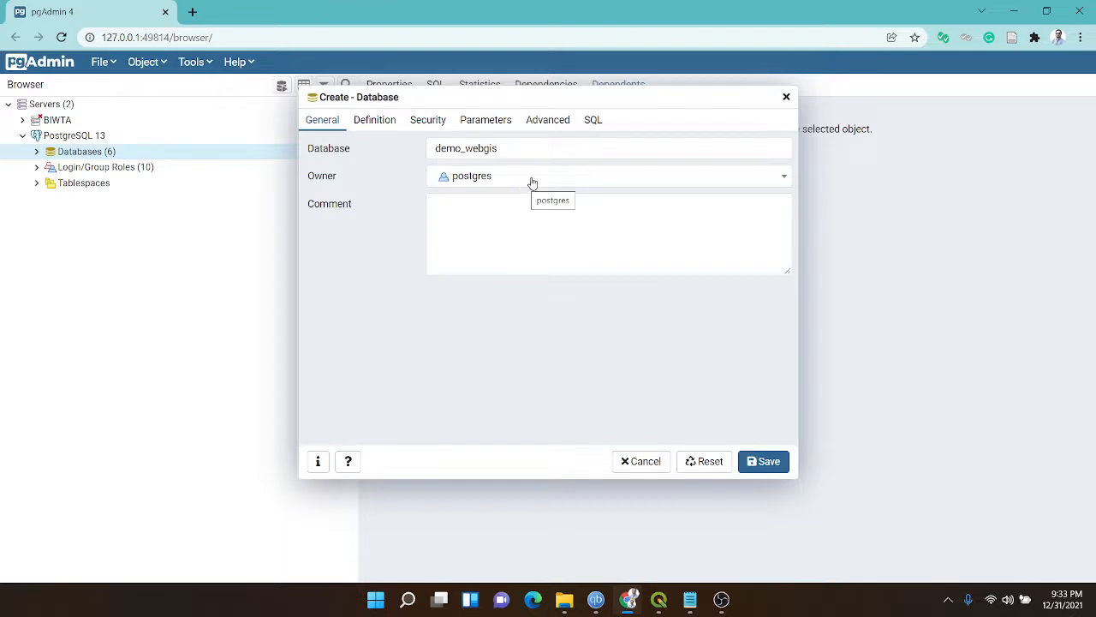
{"action": "left_click", "coordinate": [769, 465]}
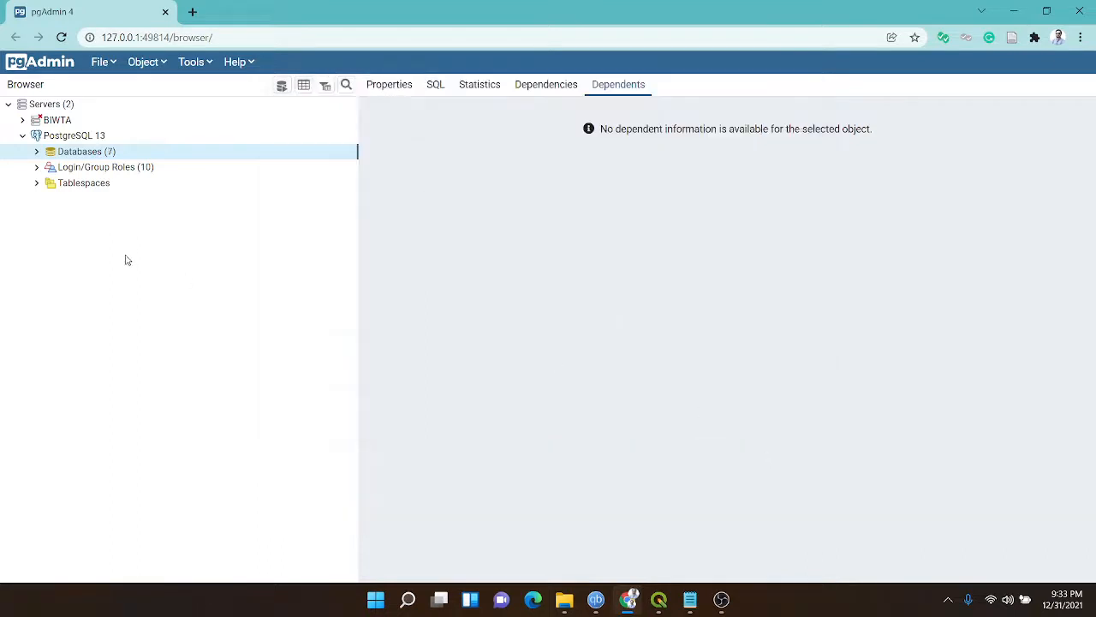
Open a Query Tool on the demo_webgis database and run "create extension postgis;".
{"action": "left_click", "coordinate": [36, 151]}
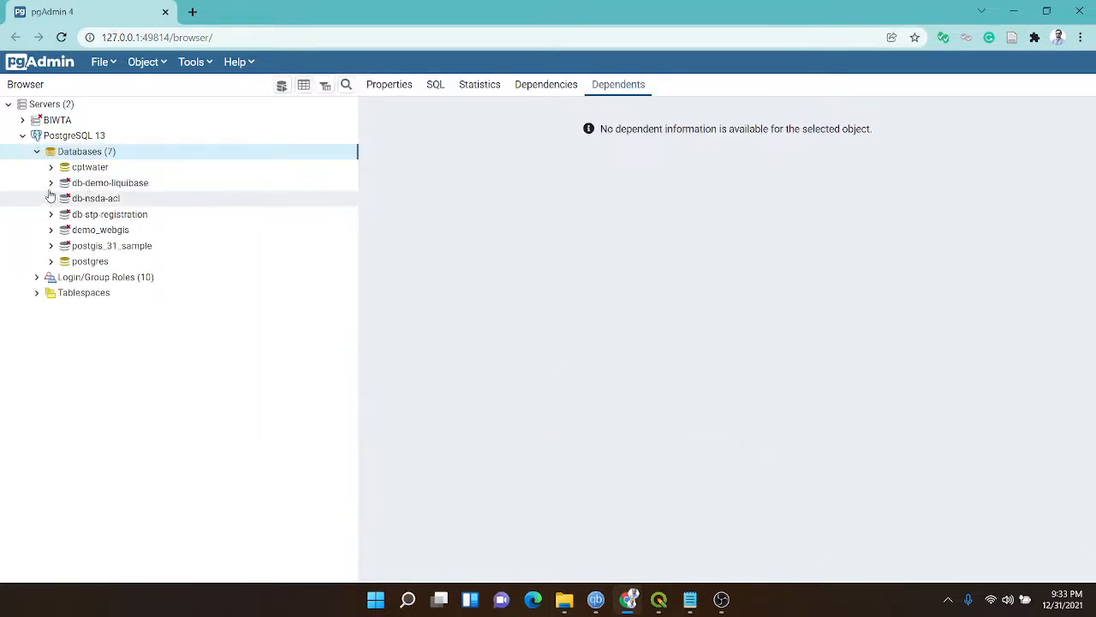
{"action": "left_click", "coordinate": [50, 233]}
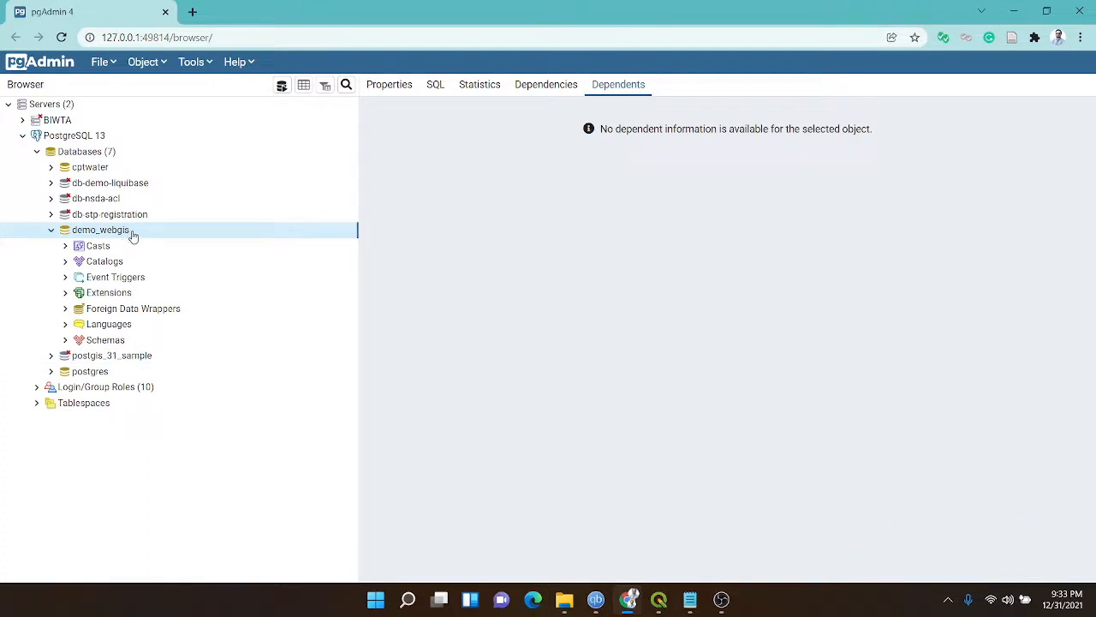
{"action": "right_click", "coordinate": [133, 236]}
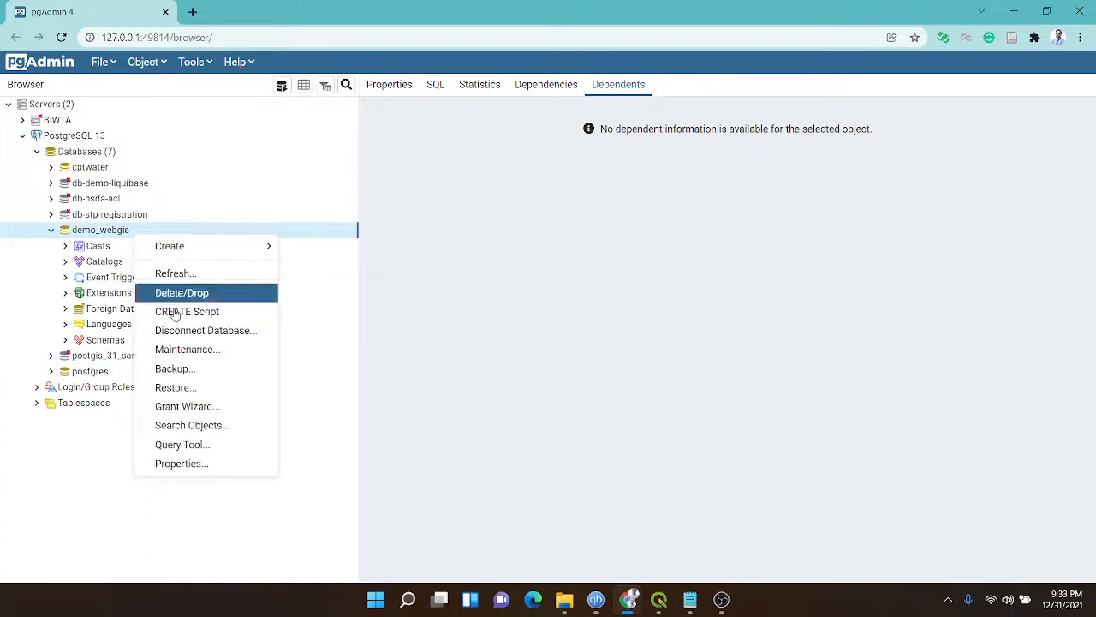
{"action": "left_click", "coordinate": [199, 451]}
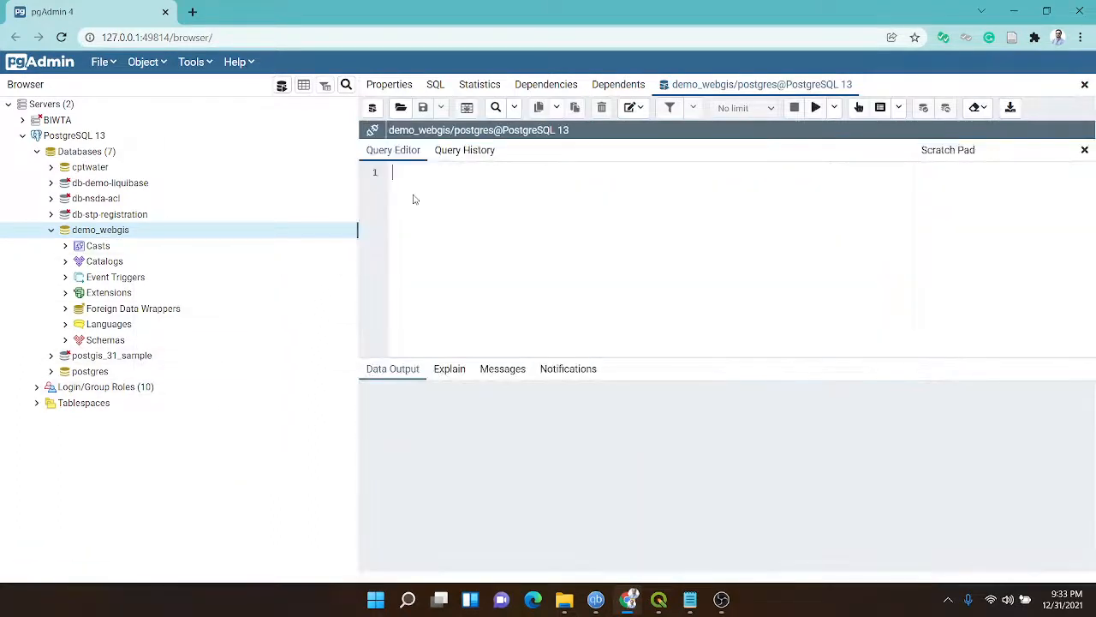
{"action": "left_click", "coordinate": [691, 599]}
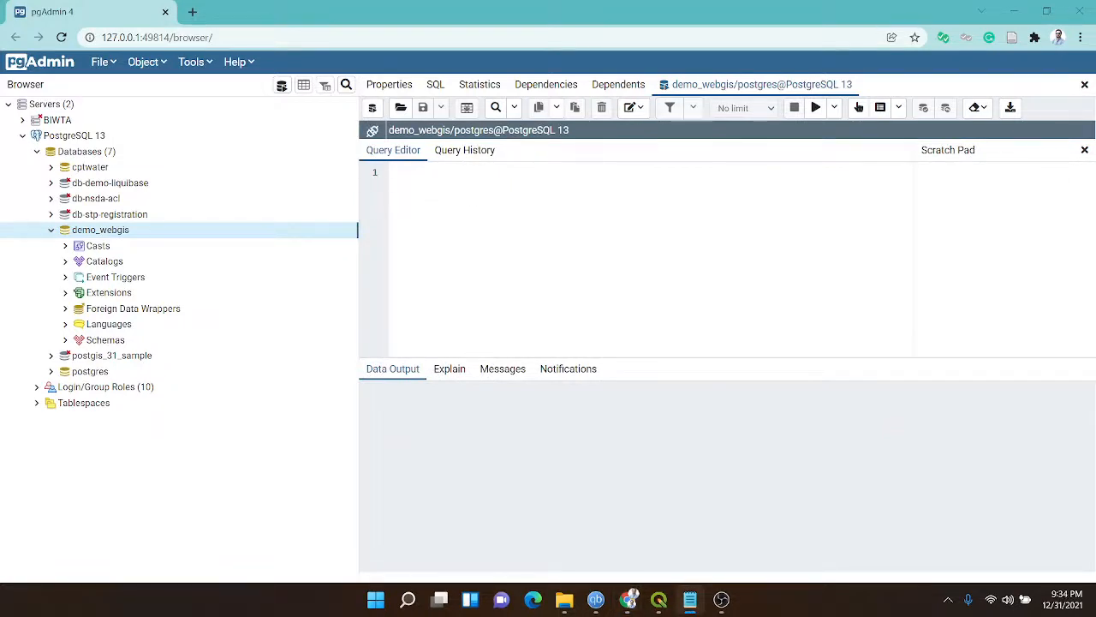
{"action": "left_click", "coordinate": [433, 191]}
{"action": "type", "text": "create extension postgis;"}
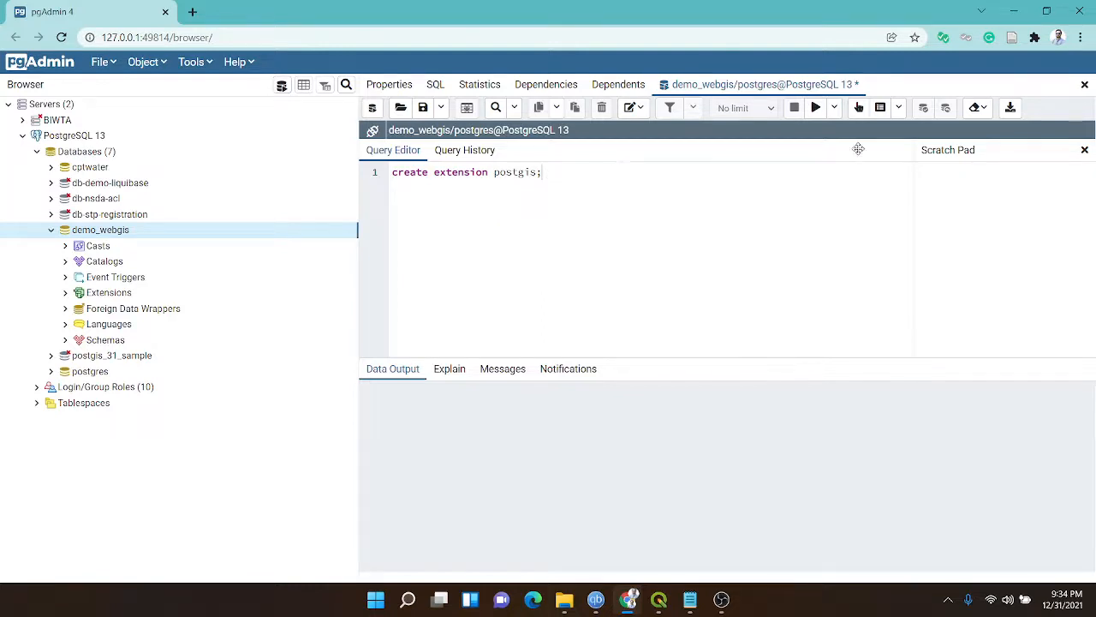
{"action": "left_click", "coordinate": [816, 108]}
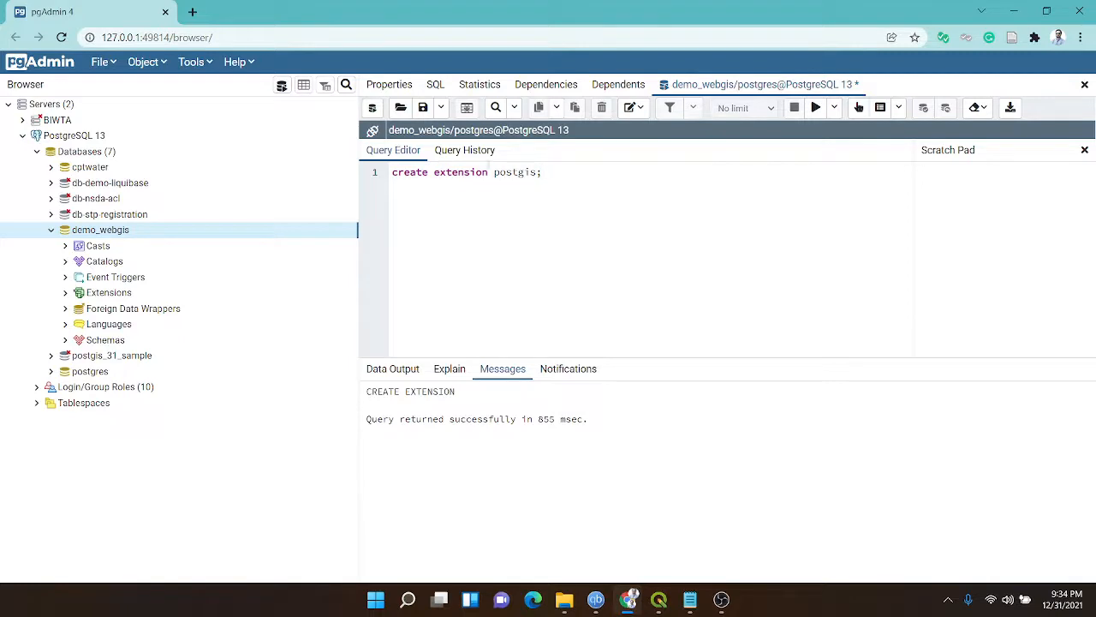
Replace the query with "create extension postgis_topology;" and run it on demo_webgis.
{"action": "left_click_drag", "start_coordinate": [552, 175], "coordinate": [388, 178]}
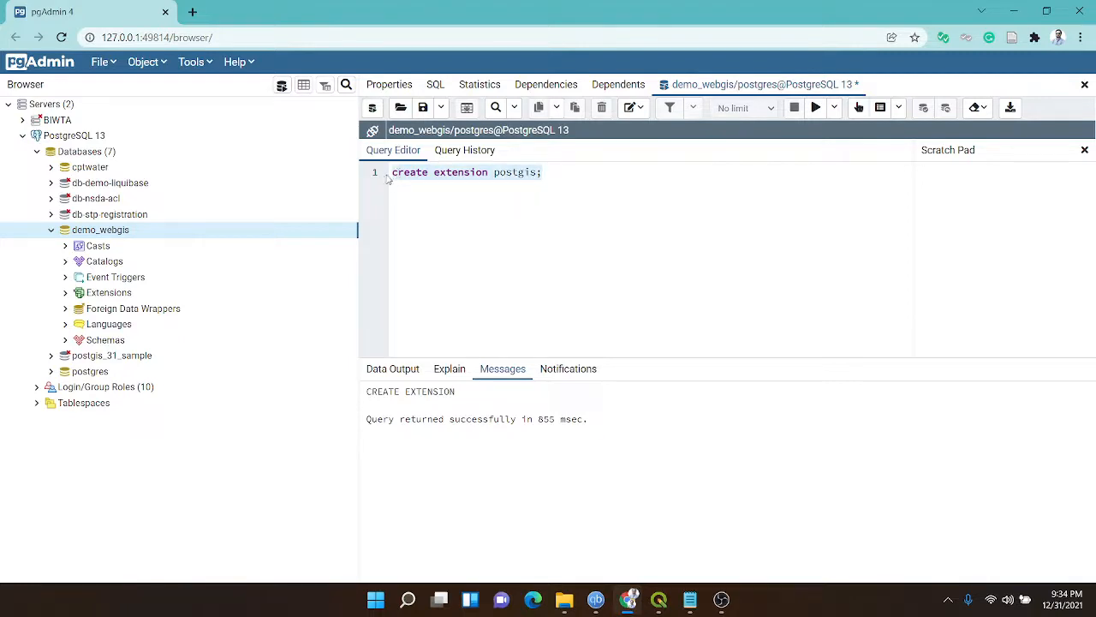
{"action": "key", "text": "Delete"}
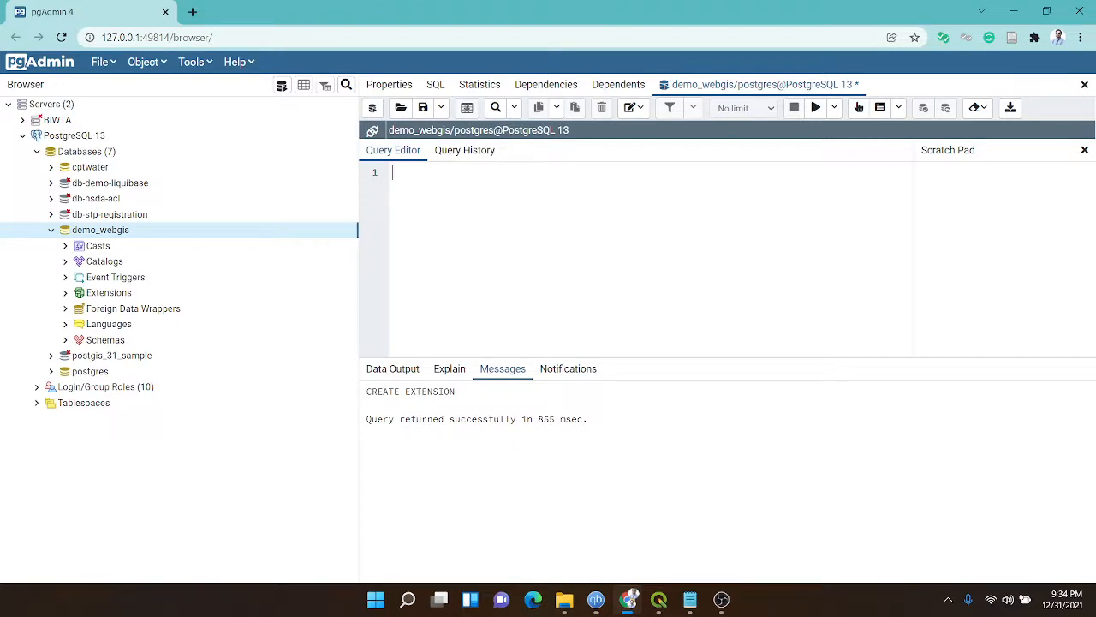
{"action": "left_click", "coordinate": [690, 599]}
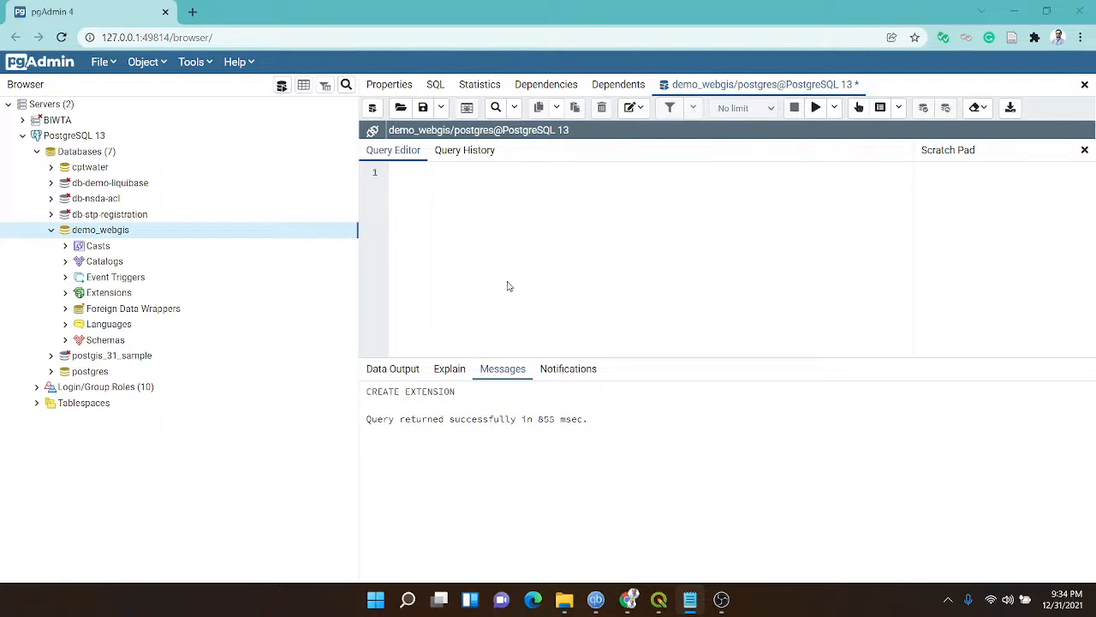
{"action": "left_click", "coordinate": [405, 176]}
{"action": "type", "text": "create extension postgis_topology;"}
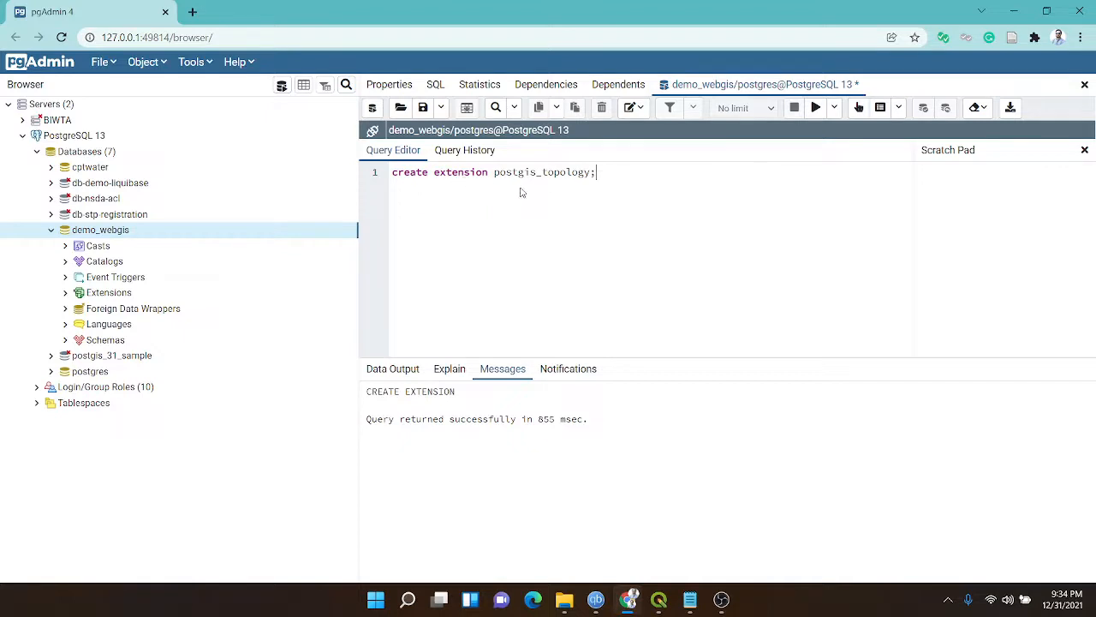
{"action": "left_click", "coordinate": [816, 112]}
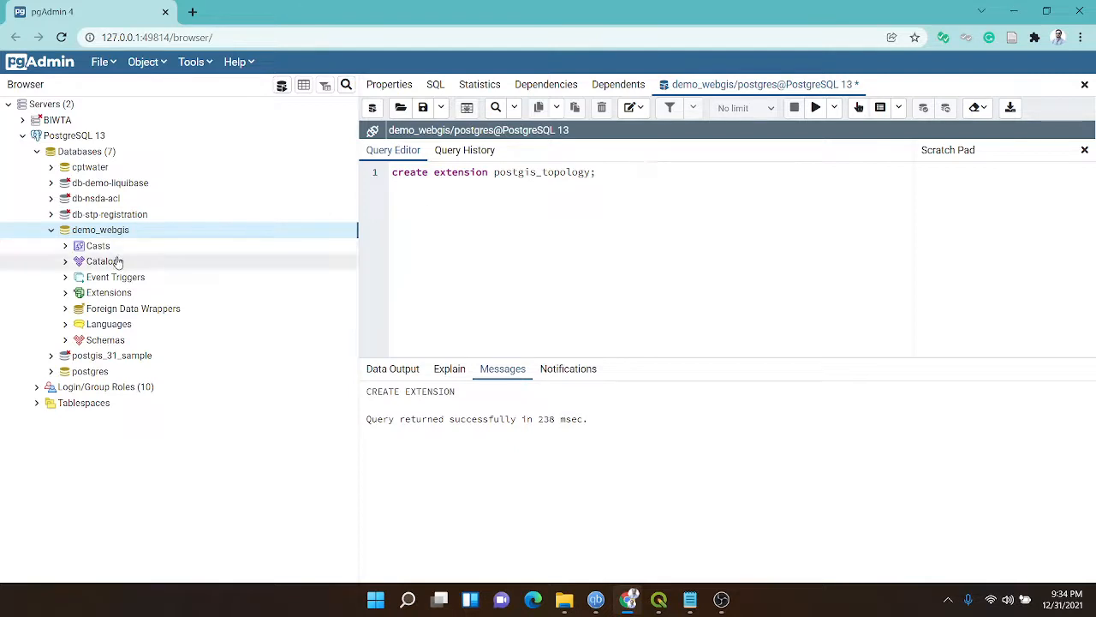
Examine the extensions of demo_webgis, its topology and public schemas, and the spatial_ref_sys table under public.
{"action": "left_click", "coordinate": [65, 294]}
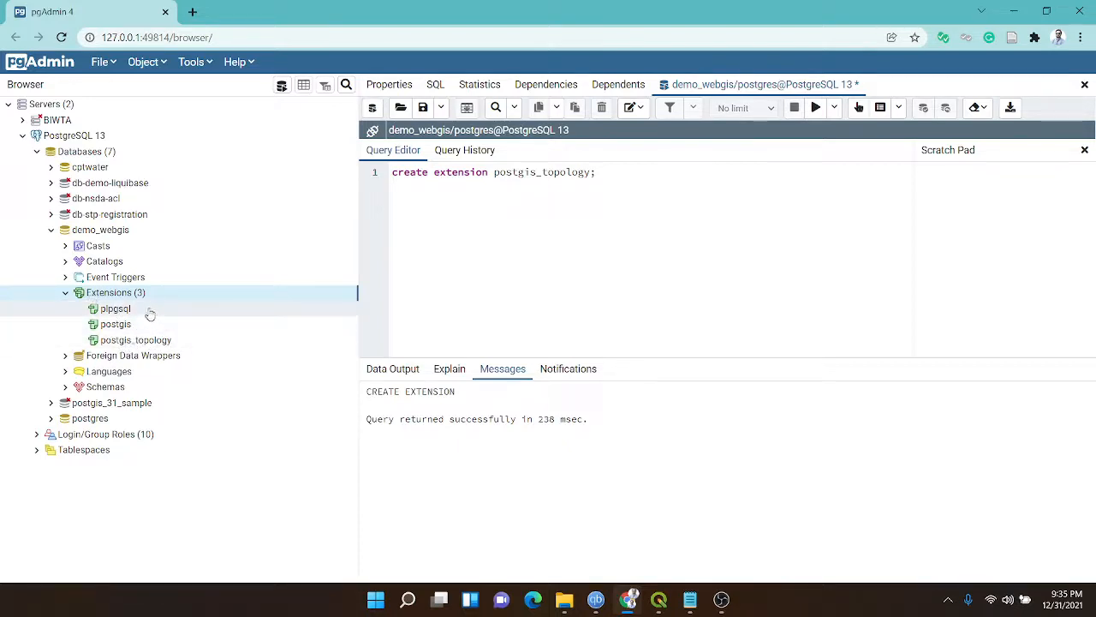
{"action": "left_click", "coordinate": [65, 292]}
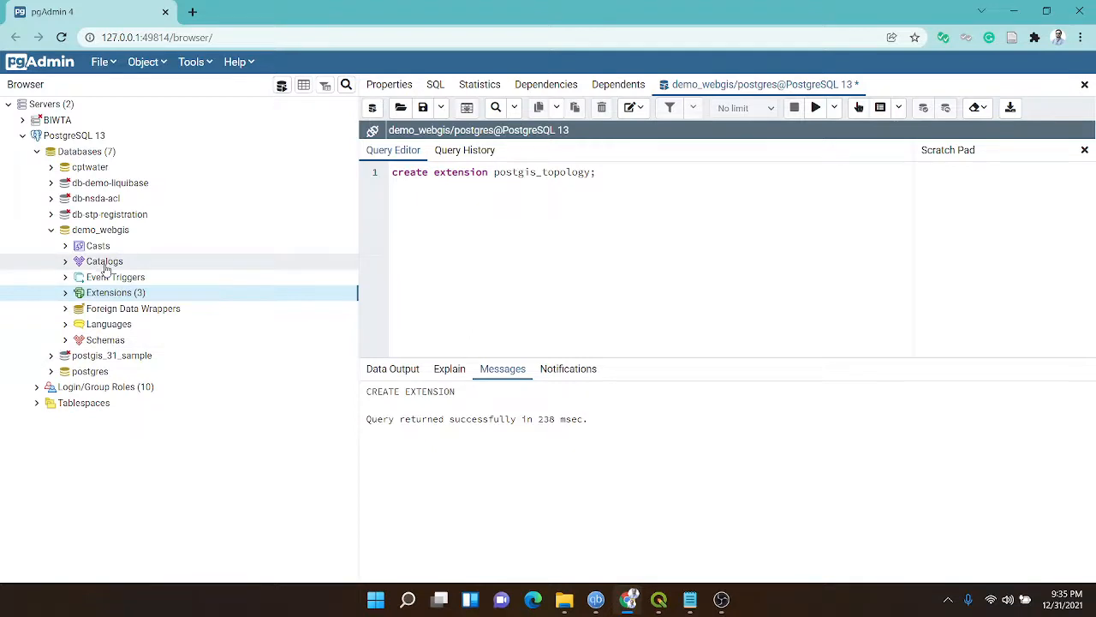
{"action": "left_click", "coordinate": [65, 341]}
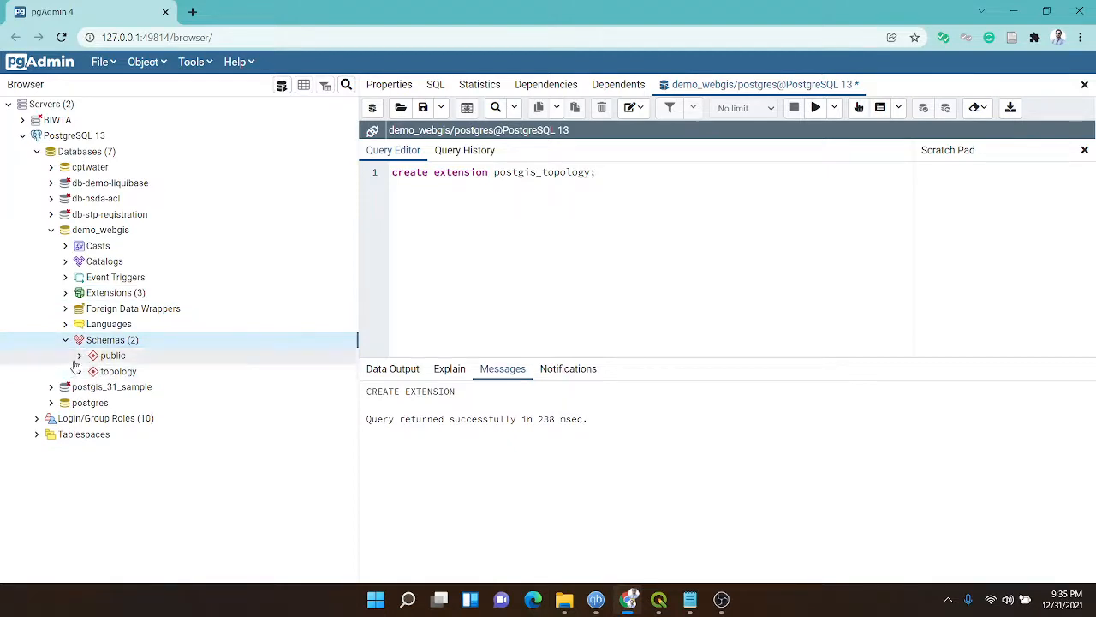
{"action": "left_click", "coordinate": [81, 375]}
{"action": "left_click", "coordinate": [79, 371]}
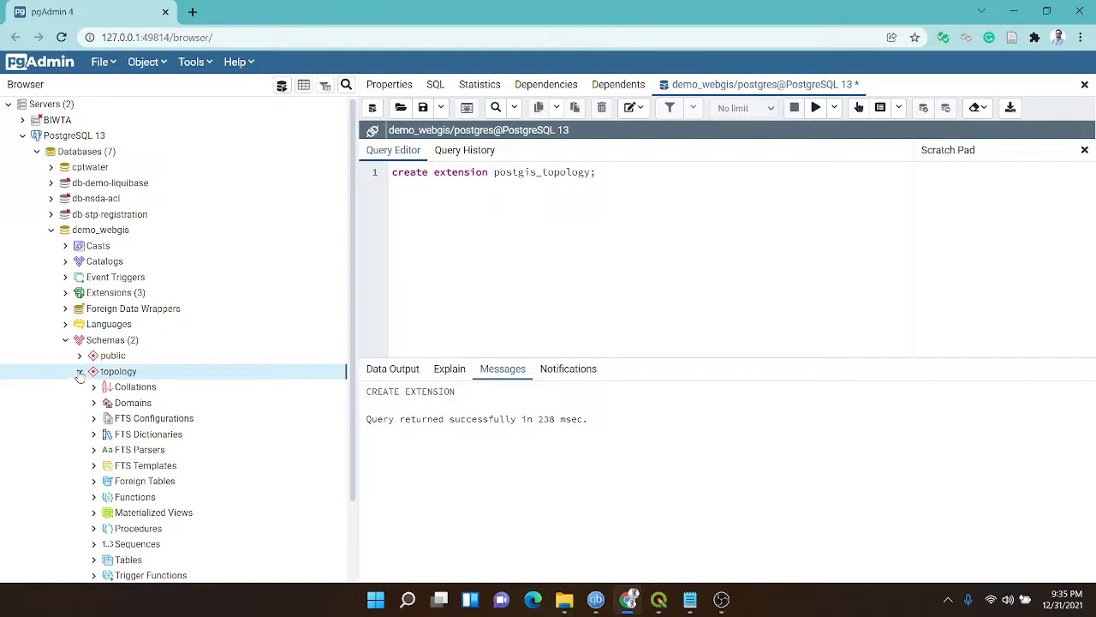
{"action": "left_click", "coordinate": [79, 371]}
{"action": "left_click", "coordinate": [79, 355]}
{"action": "scroll", "coordinate": [146, 420], "scroll_direction": "down", "scroll_amount": 3}
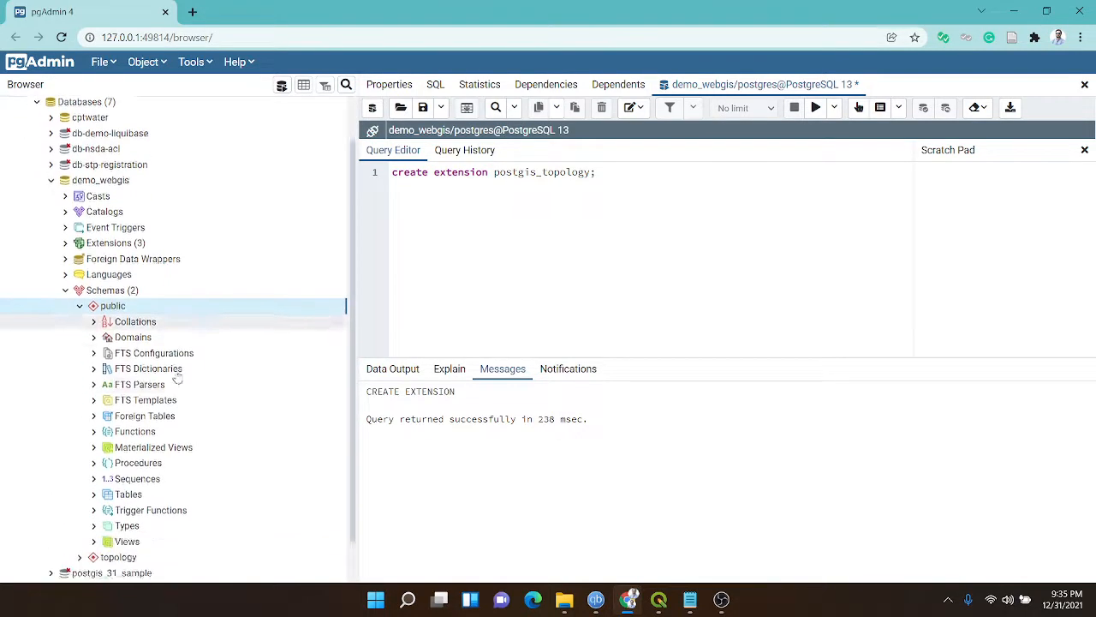
{"action": "left_click", "coordinate": [95, 450]}
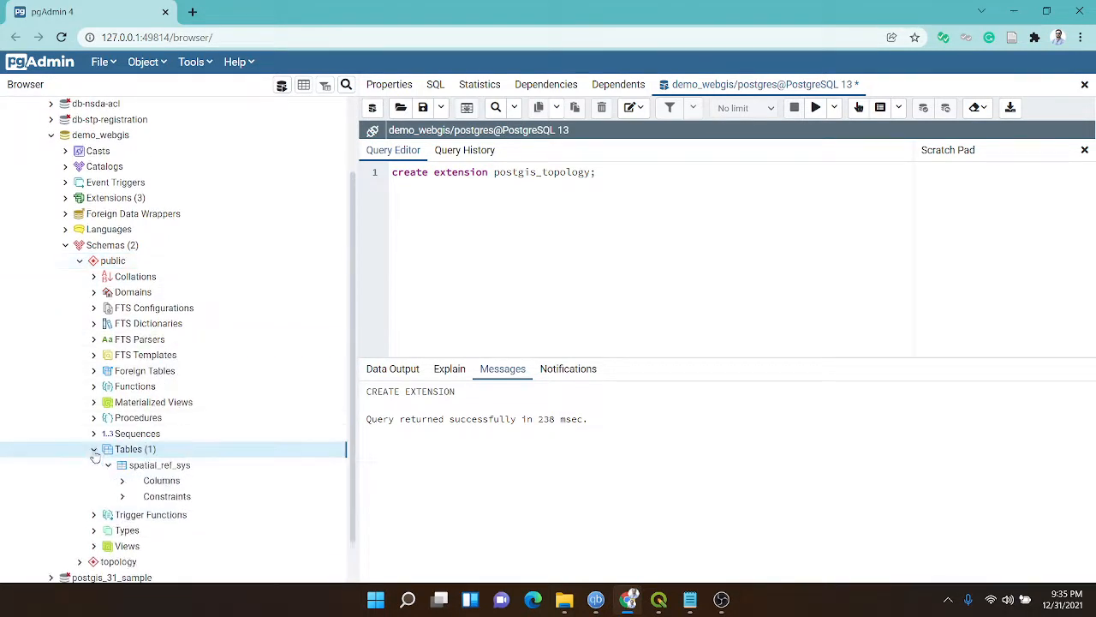
{"action": "scroll", "coordinate": [182, 464], "scroll_direction": "down", "scroll_amount": 3}
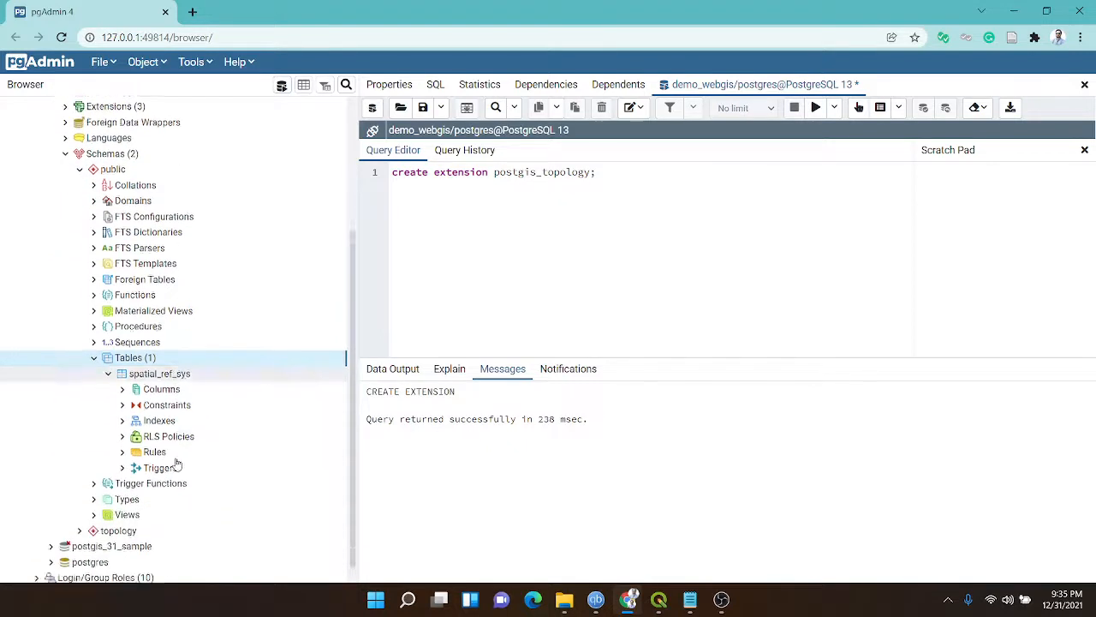
{"action": "left_click", "coordinate": [108, 358]}
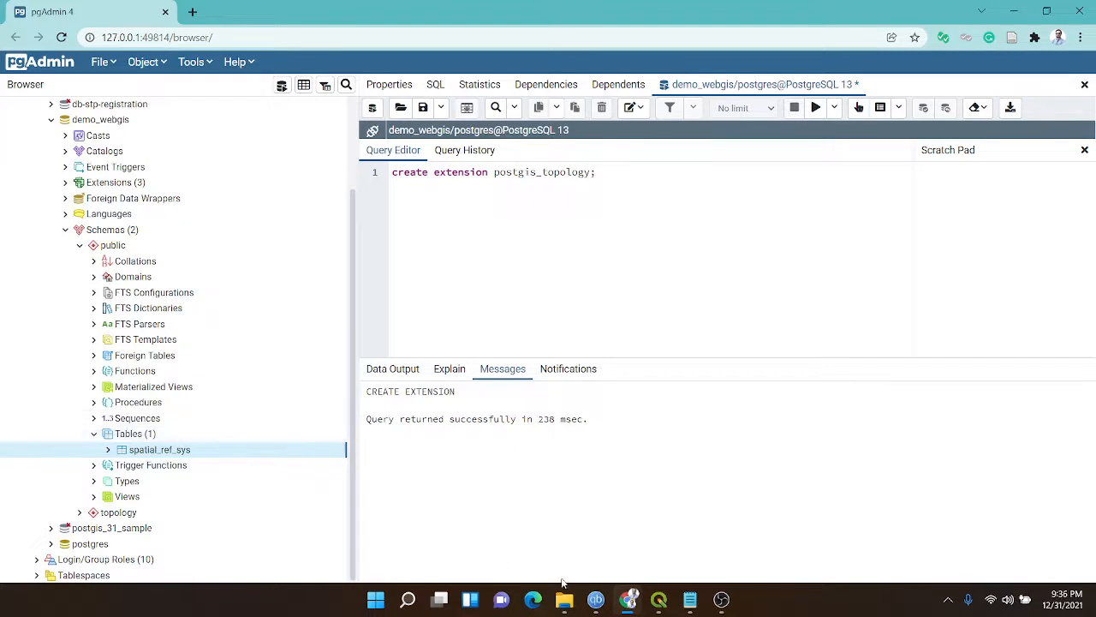
Switch to QGIS and look over the mongla_upazila layer on the map.
{"action": "mouse_move", "coordinate": [661, 606]}
{"action": "mouse_move", "coordinate": [662, 604]}
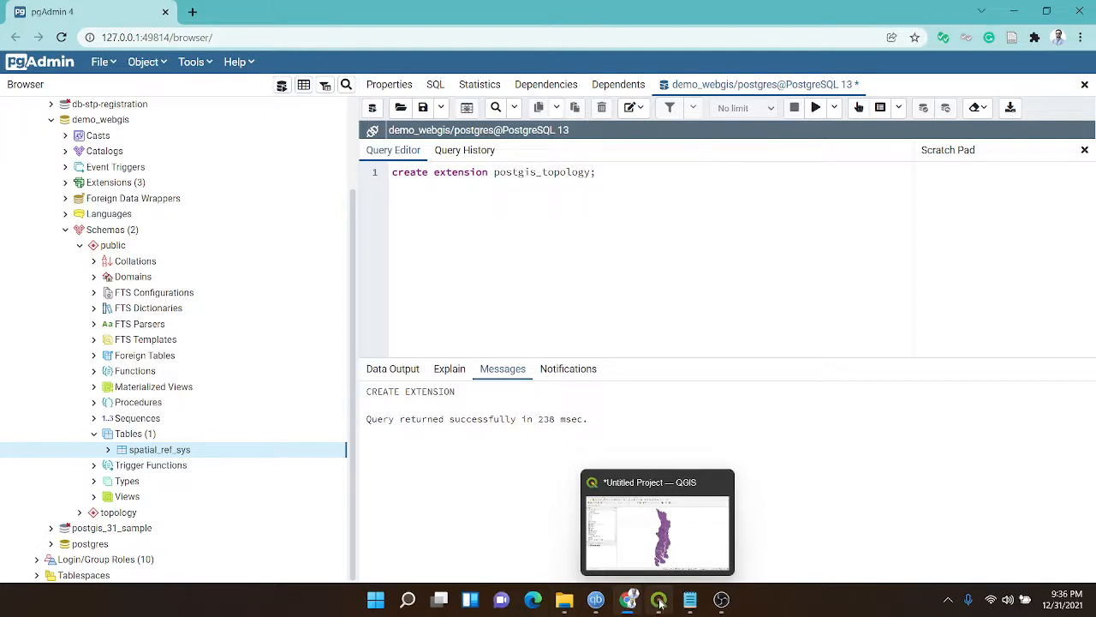
{"action": "left_click", "coordinate": [660, 602]}
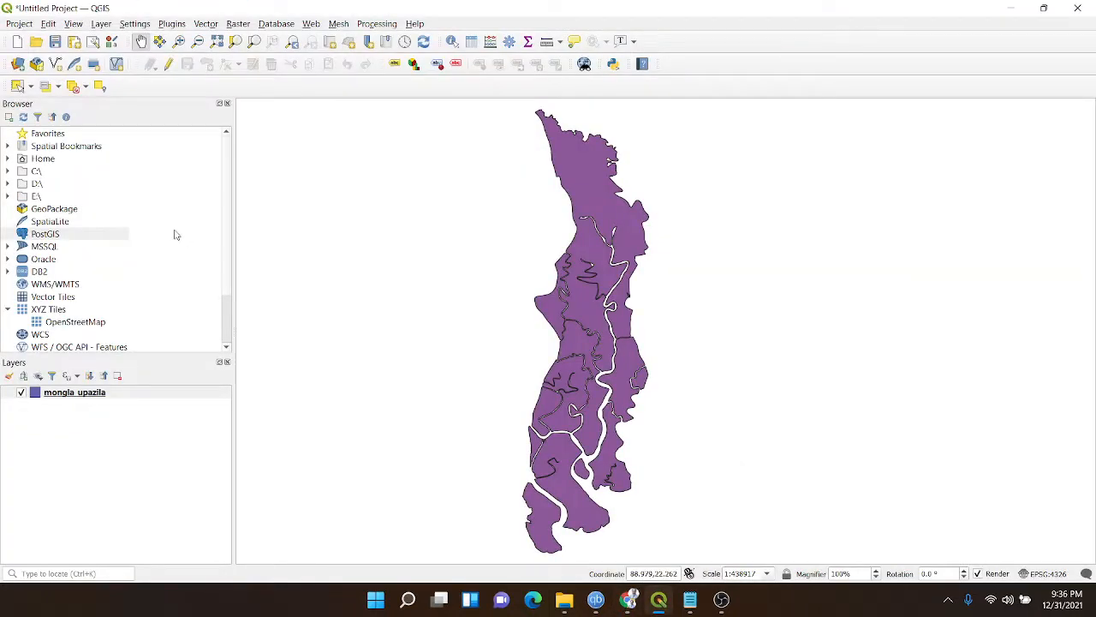
{"action": "left_click_drag", "start_coordinate": [565, 222], "coordinate": [554, 239]}
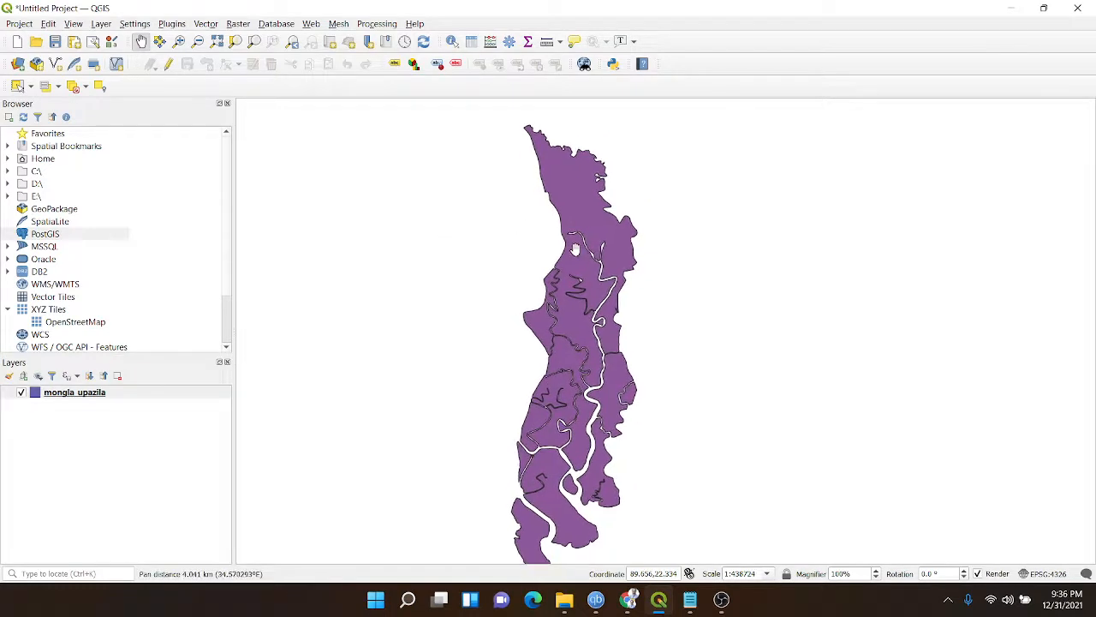
{"action": "left_click_drag", "start_coordinate": [589, 292], "coordinate": [598, 272]}
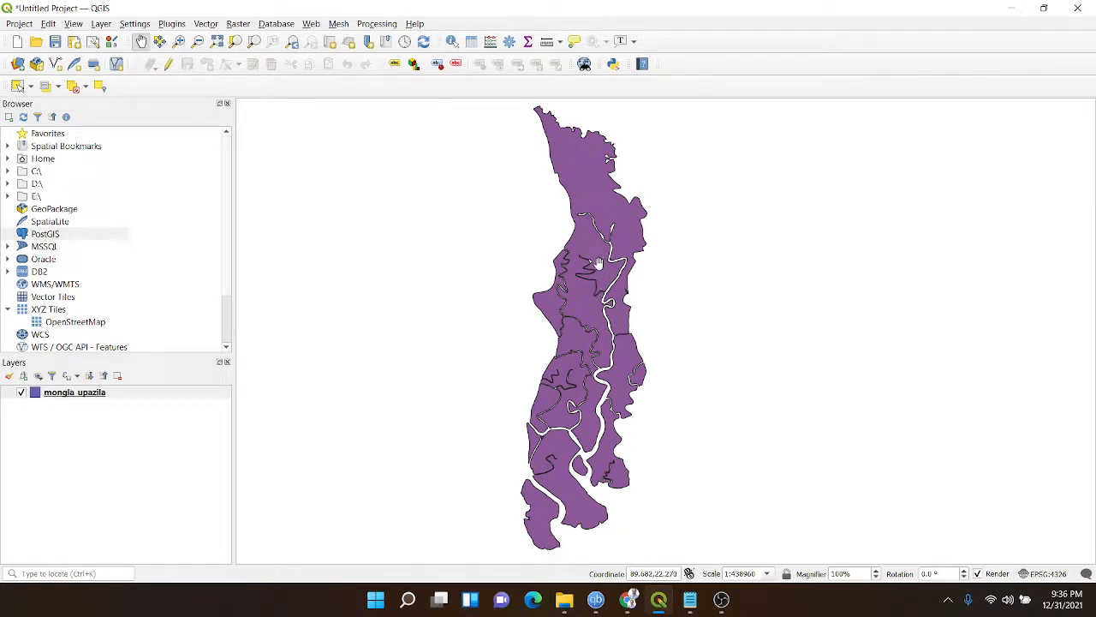
{"action": "left_click_drag", "start_coordinate": [599, 264], "coordinate": [609, 242]}
{"action": "mouse_move", "coordinate": [600, 292]}
{"action": "left_mouse_down"}
{"action": "mouse_move", "coordinate": [599, 262]}
{"action": "mouse_move", "coordinate": [607, 285]}
{"action": "left_mouse_up"}
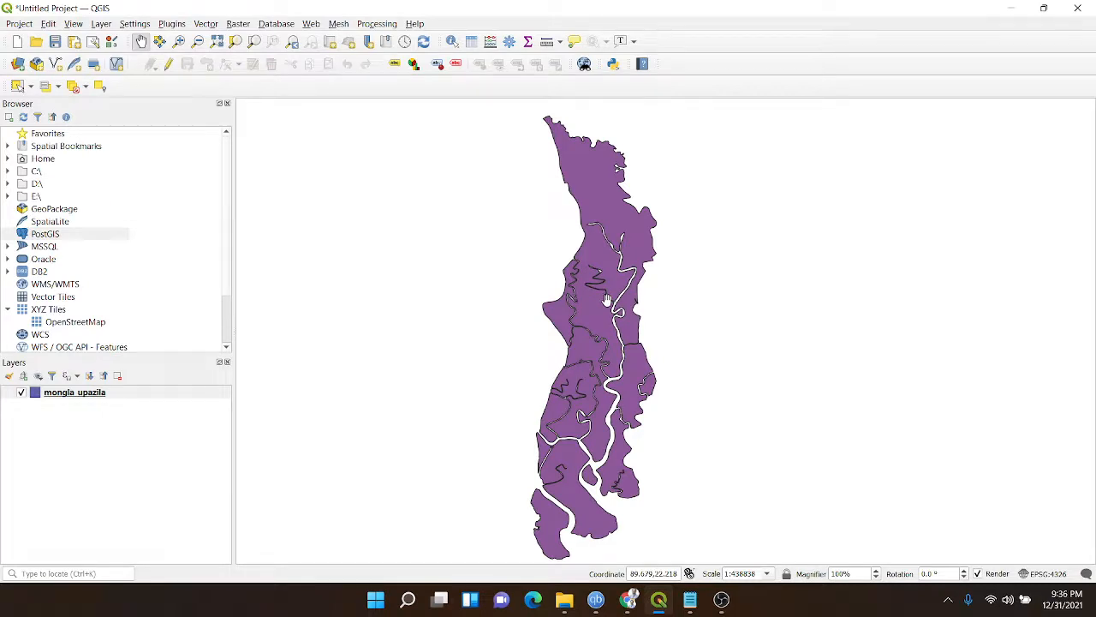
{"action": "left_click_drag", "start_coordinate": [606, 298], "coordinate": [622, 305]}
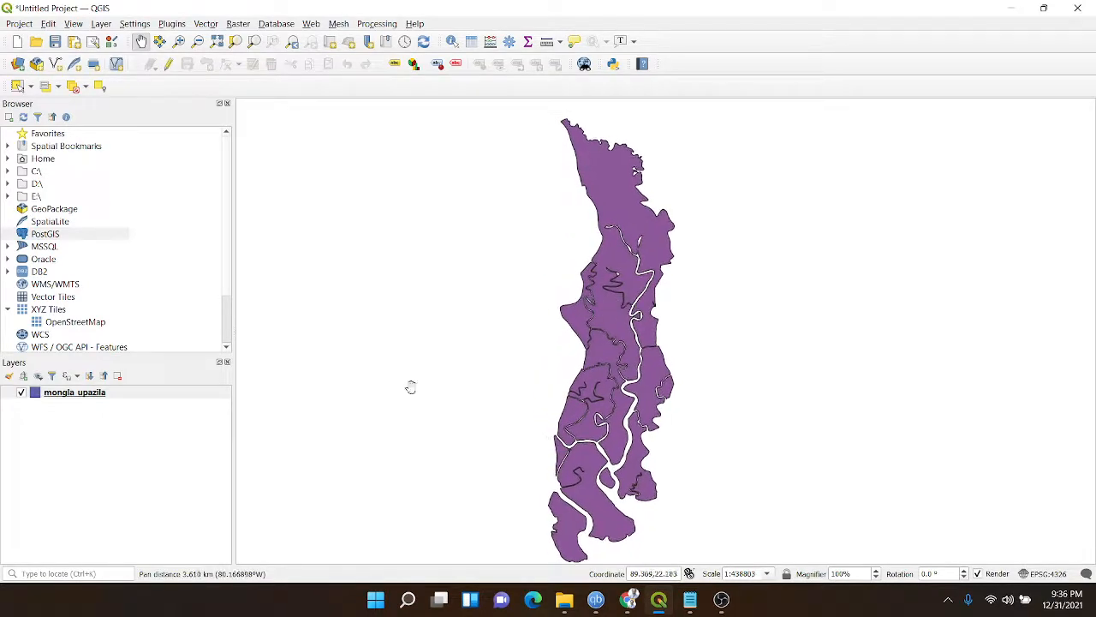
{"action": "left_click_drag", "start_coordinate": [608, 389], "coordinate": [594, 379]}
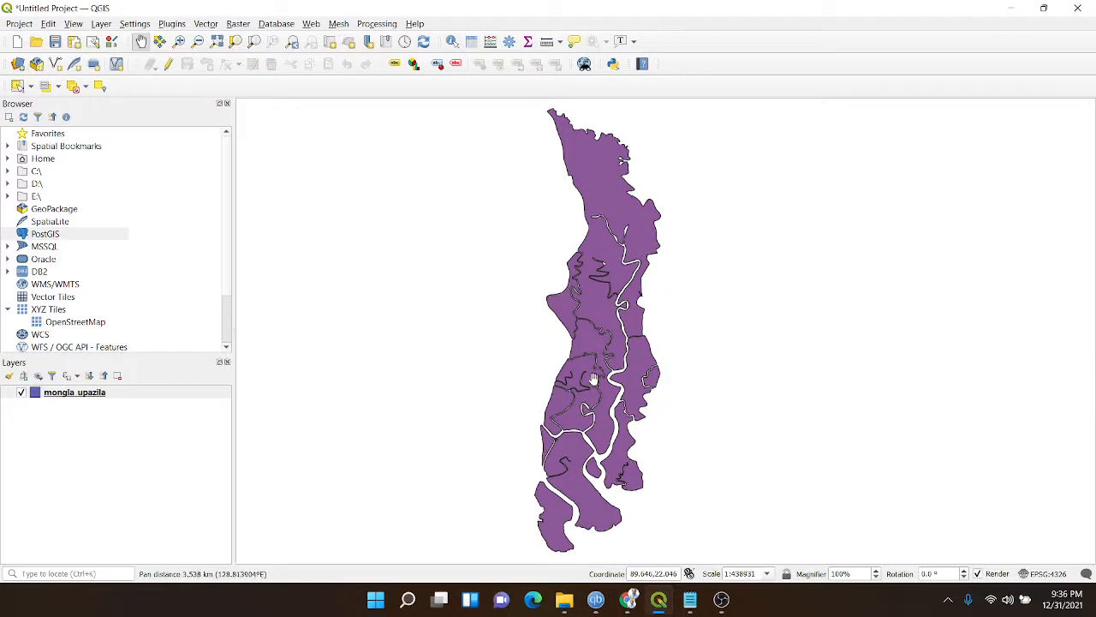
{"action": "scroll", "coordinate": [617, 301], "scroll_direction": "down", "scroll_amount": 1}
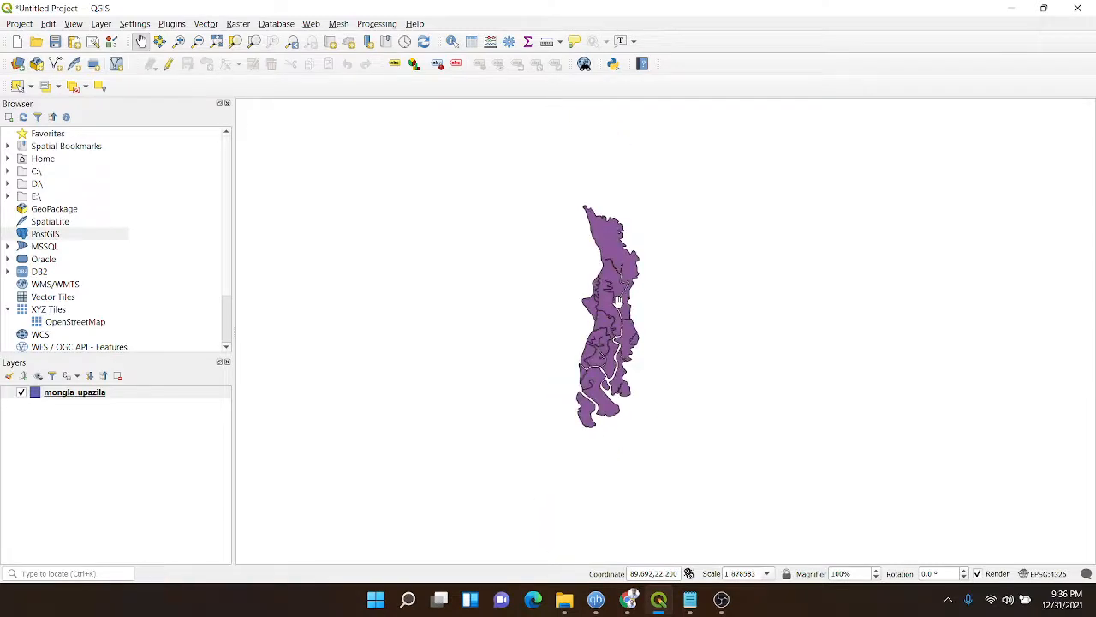
{"action": "scroll", "coordinate": [617, 302], "scroll_direction": "up", "scroll_amount": 1}
{"action": "left_click_drag", "start_coordinate": [617, 300], "coordinate": [630, 292]}
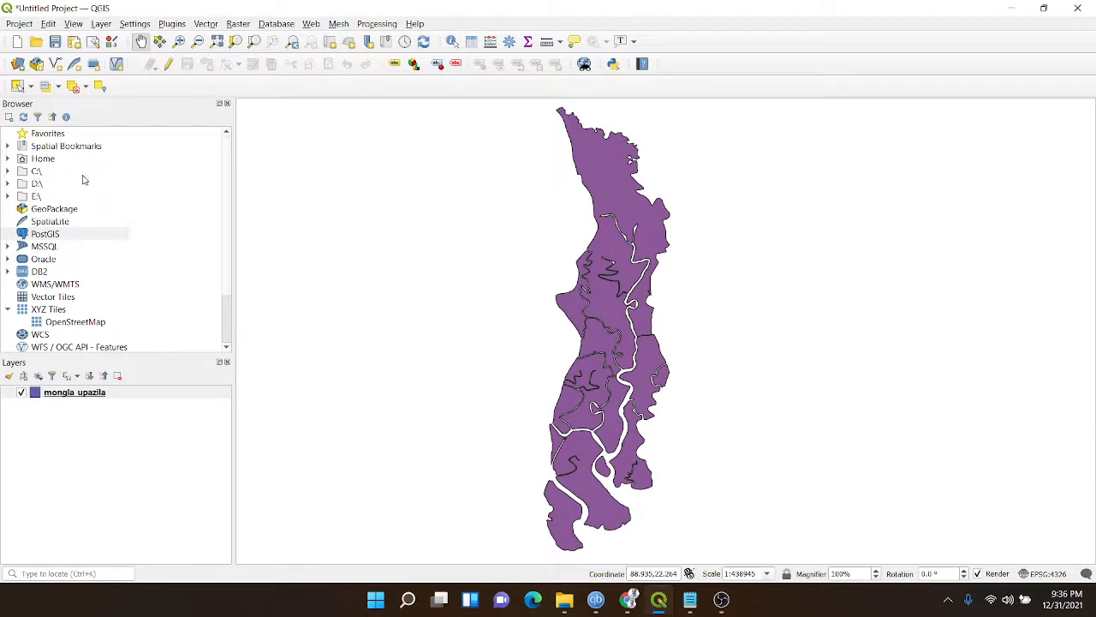
Start a new PostGIS connection named "Mongla Upazila" with host localhost and database demo_webgis.
{"action": "left_click", "coordinate": [46, 235]}
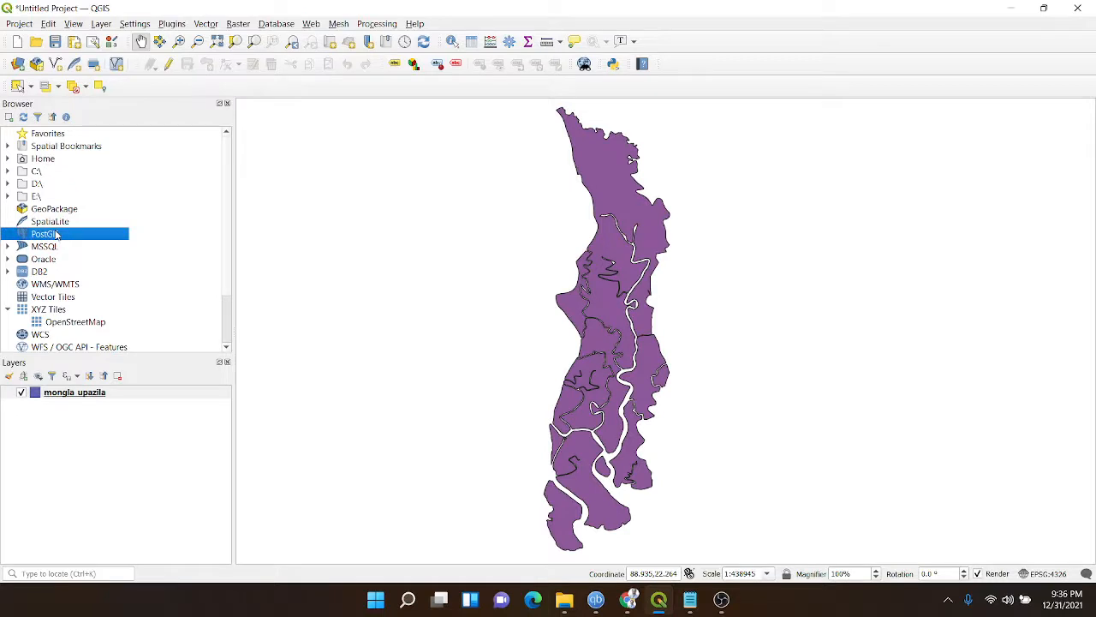
{"action": "right_click", "coordinate": [54, 236]}
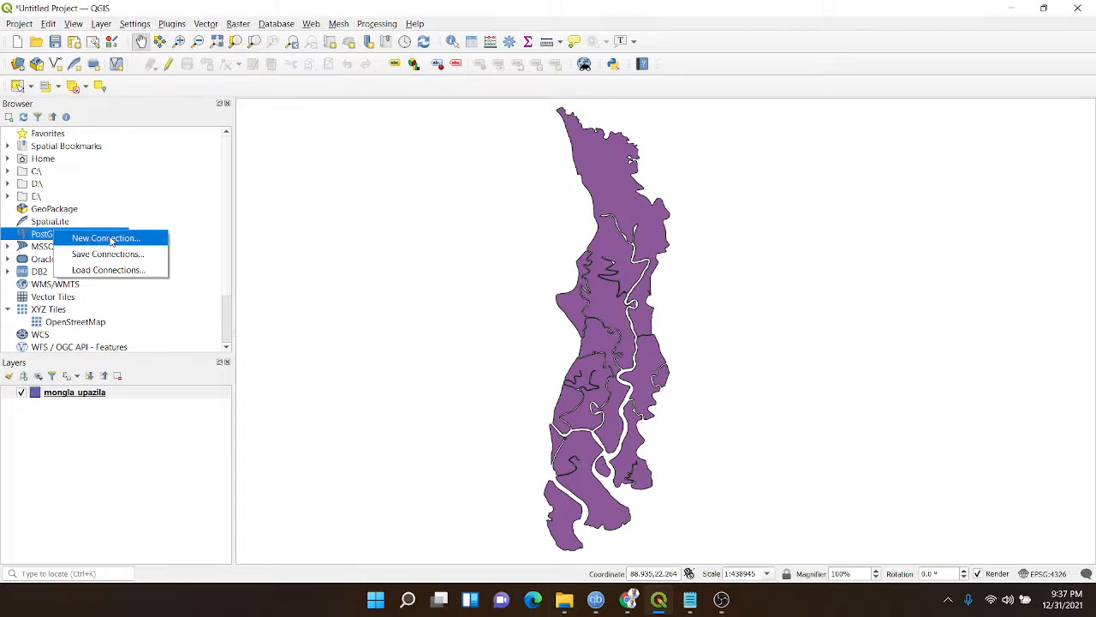
{"action": "left_click", "coordinate": [112, 241]}
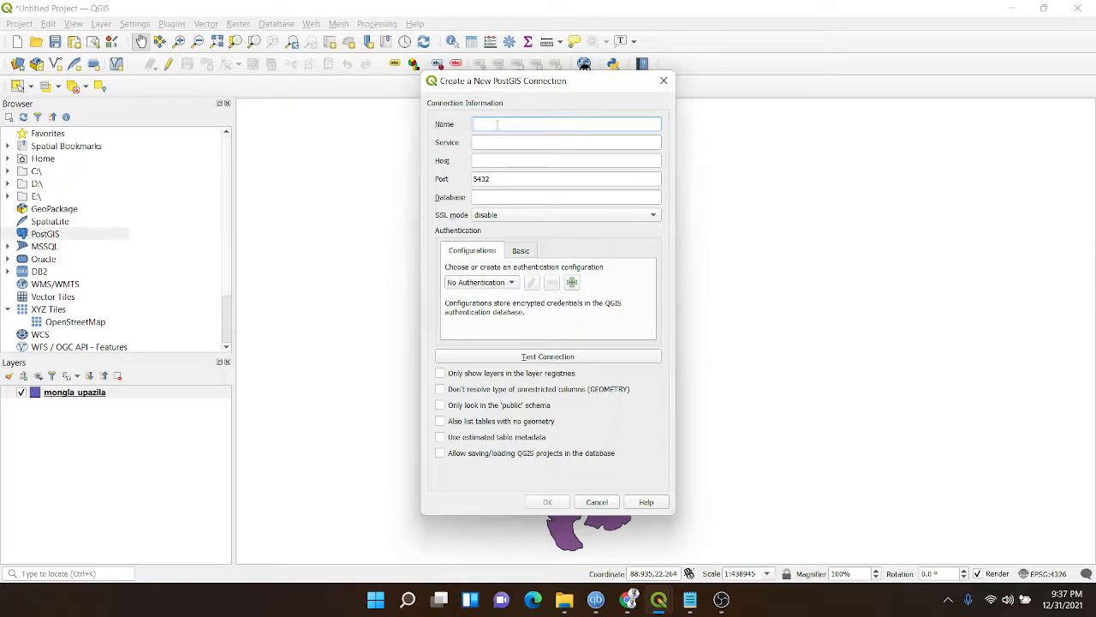
{"action": "type", "text": "Mongla Upazila"}
{"action": "left_click", "coordinate": [505, 160]}
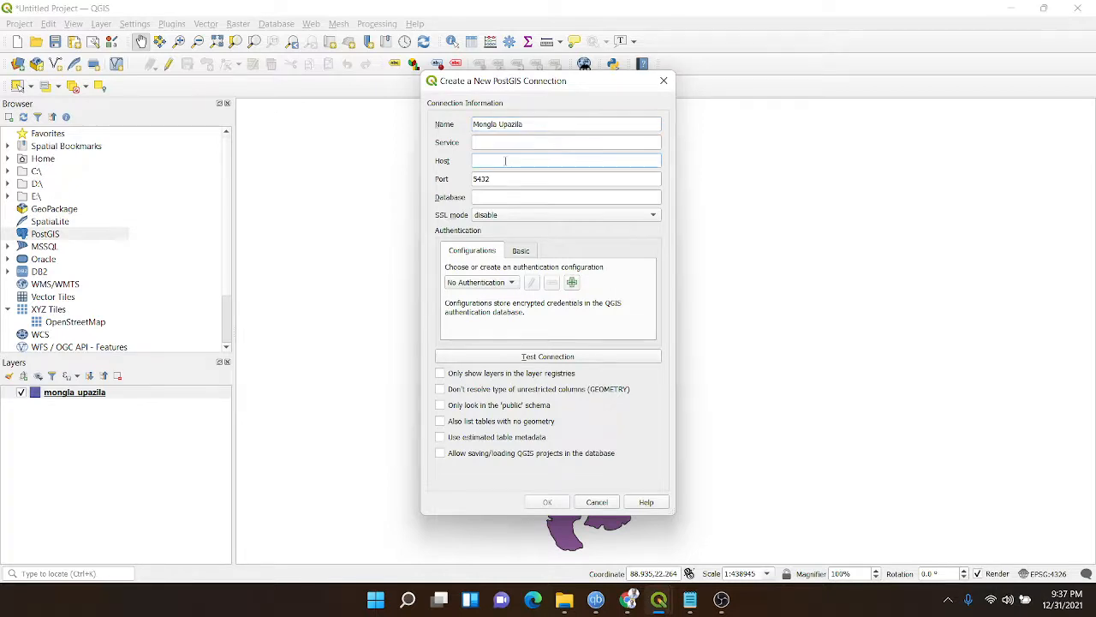
{"action": "type", "text": "localhost"}
{"action": "left_click", "coordinate": [508, 198]}
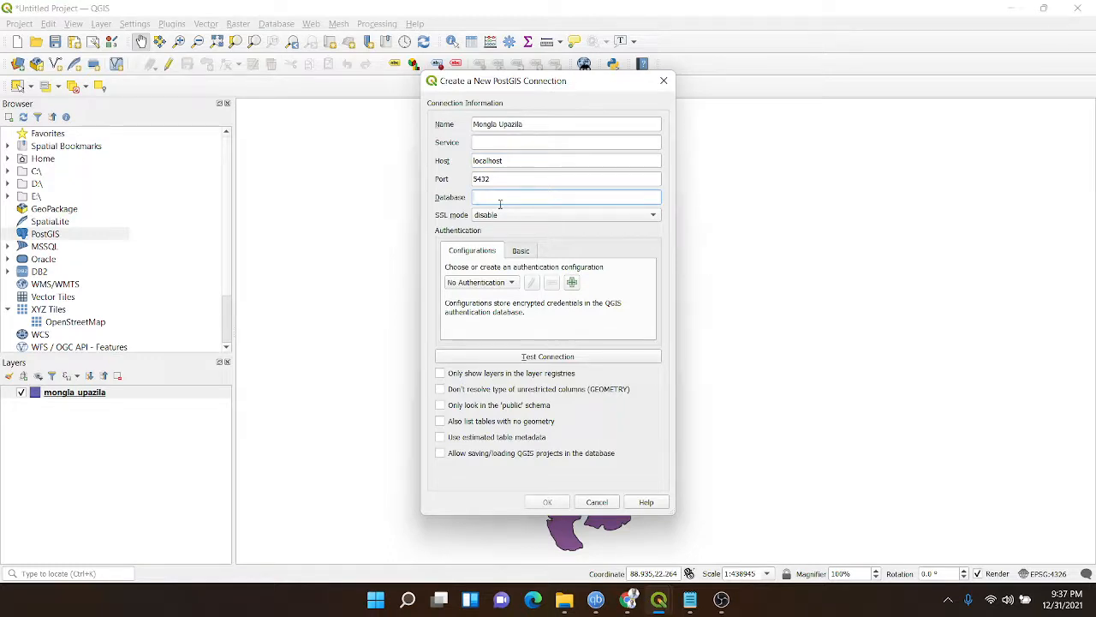
{"action": "type", "text": "demo_u"}
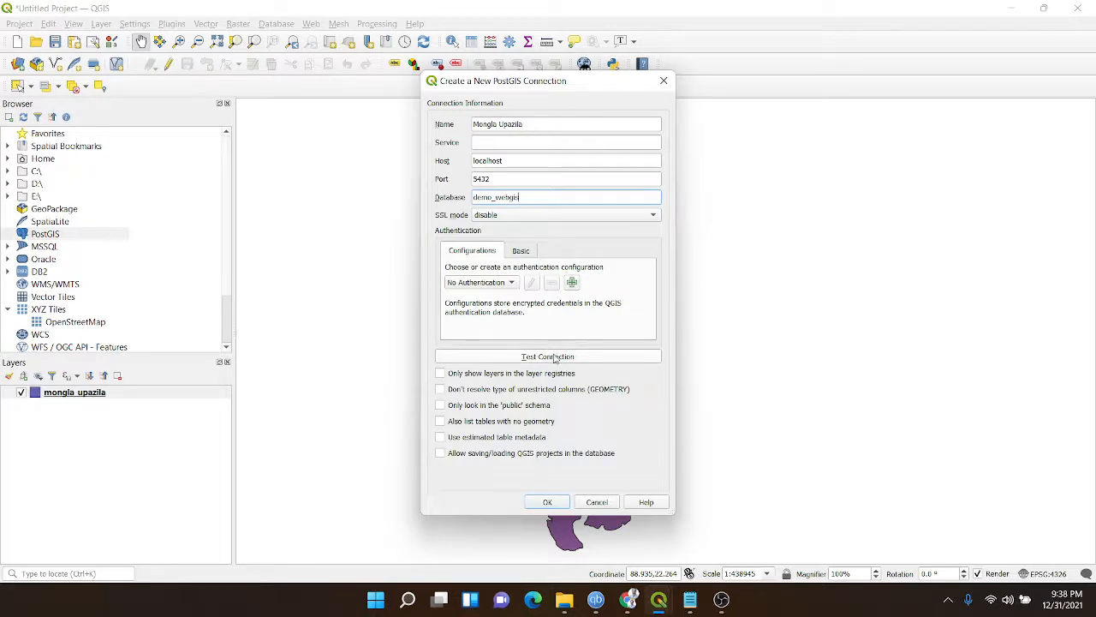
Test the PostGIS connection, signing in with username postgres and the account password, and run the test a second time.
{"action": "left_click", "coordinate": [552, 360]}
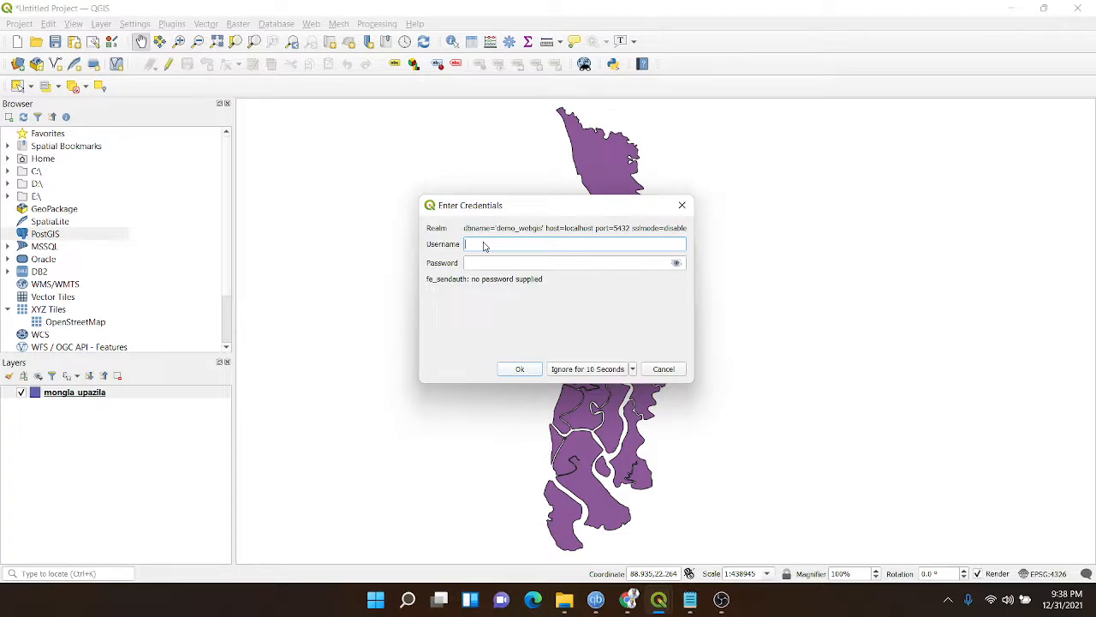
{"action": "type", "text": "postgres"}
{"action": "left_click", "coordinate": [535, 263]}
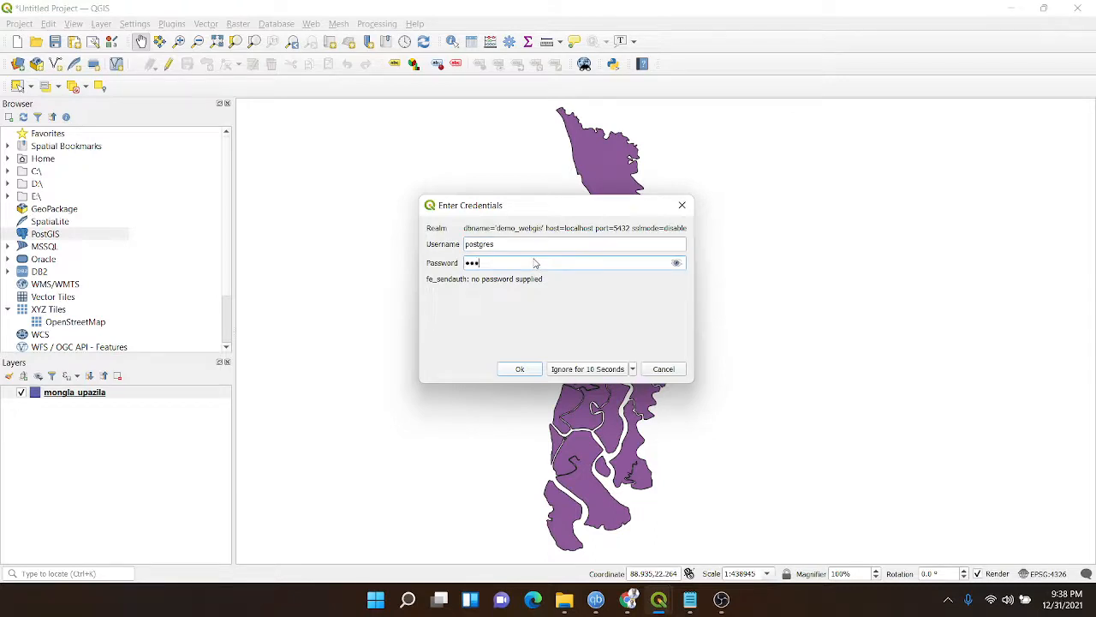
{"action": "type", "text": "••••••"}
{"action": "left_click", "coordinate": [519, 370]}
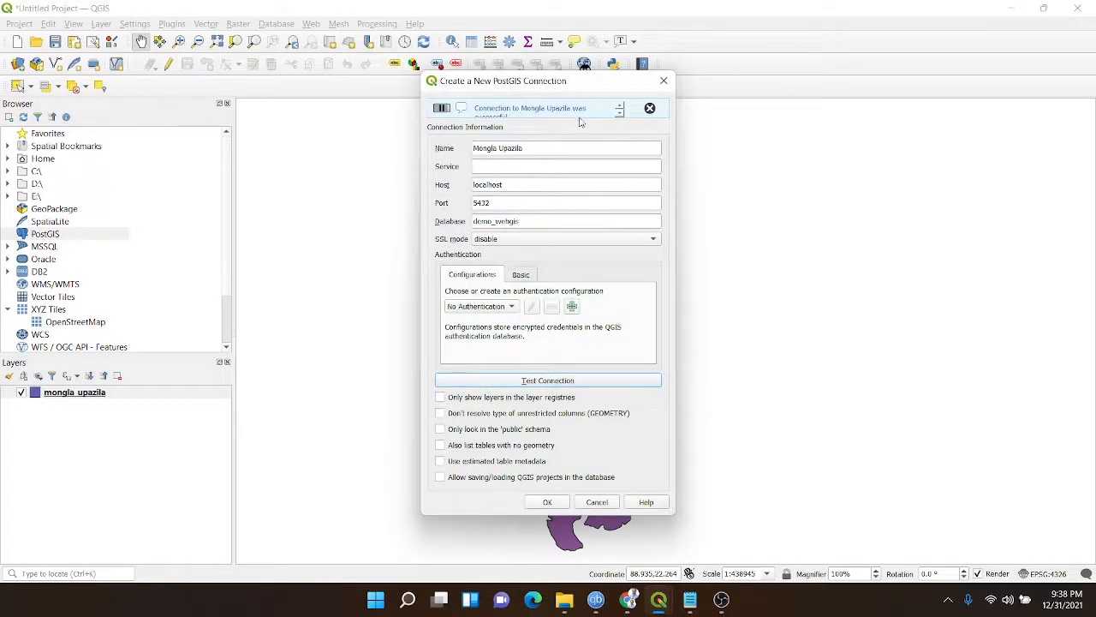
{"action": "scroll", "coordinate": [603, 110], "scroll_direction": "down", "scroll_amount": 1}
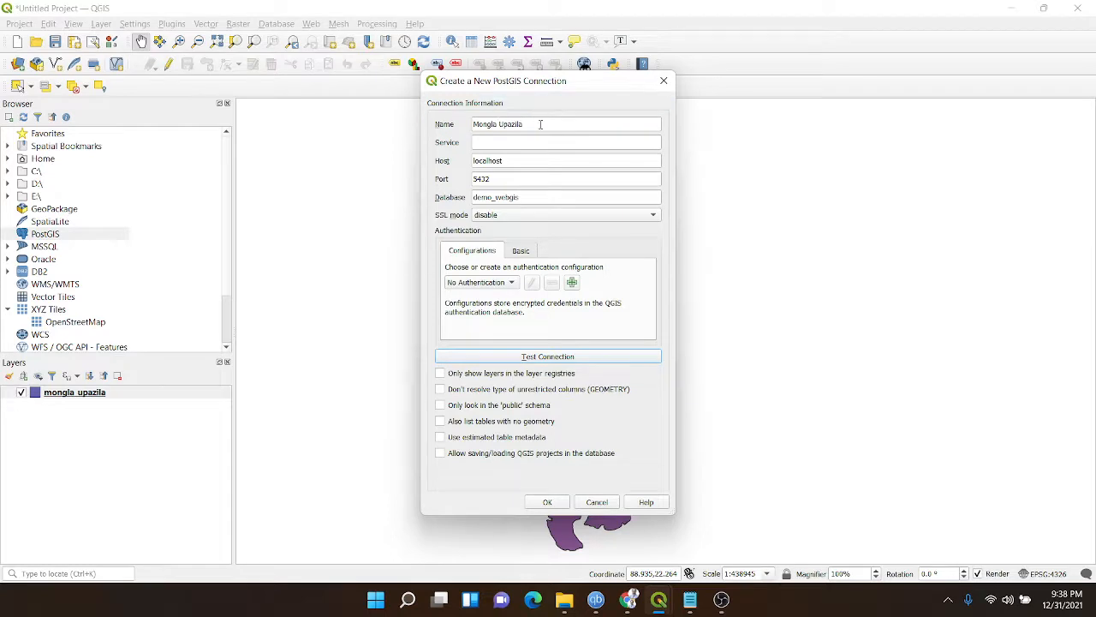
{"action": "left_click", "coordinate": [549, 360]}
{"action": "left_click_drag", "start_coordinate": [570, 73], "coordinate": [565, 34]}
{"action": "left_click", "coordinate": [563, 319]}
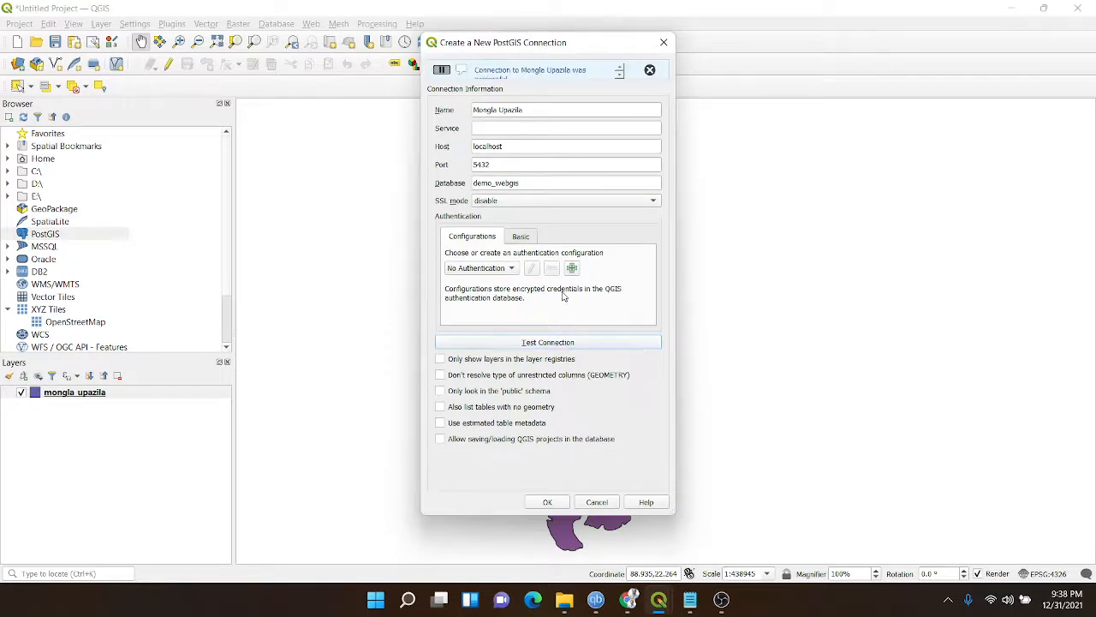
Save the Mongla Upazila connection and expand it in the Browser down to its public schema.
{"action": "left_click", "coordinate": [549, 503]}
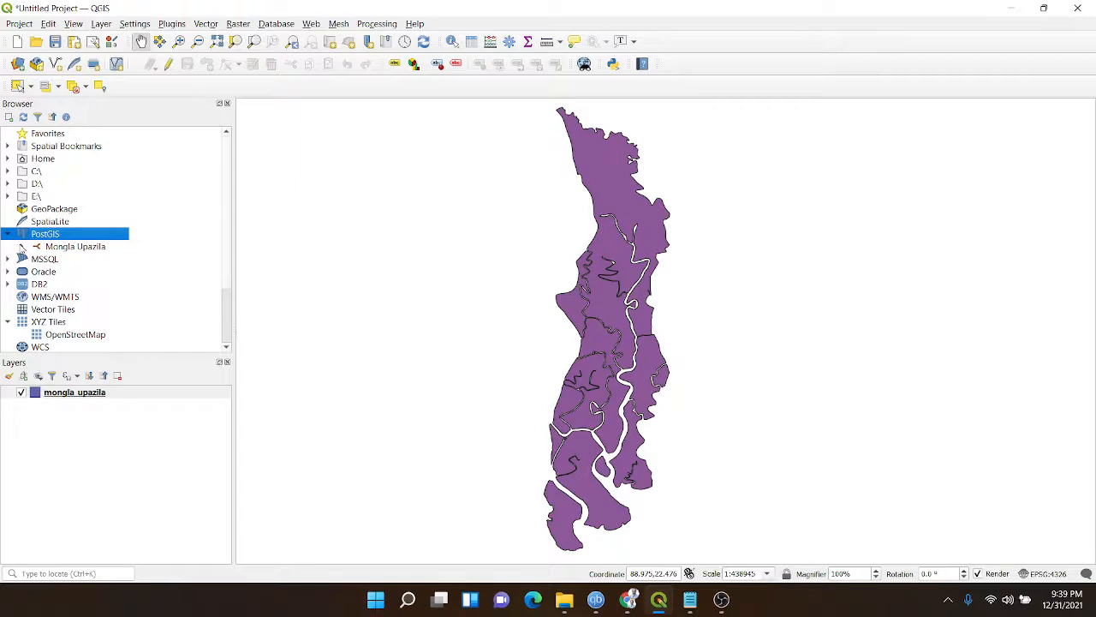
{"action": "left_click", "coordinate": [22, 247]}
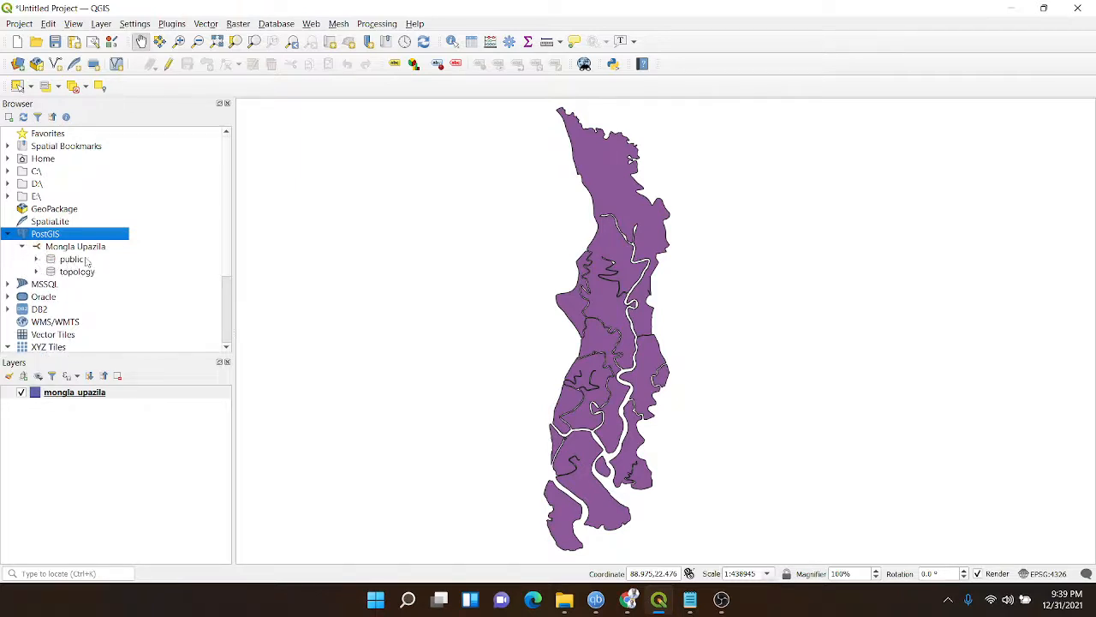
{"action": "left_click", "coordinate": [37, 261]}
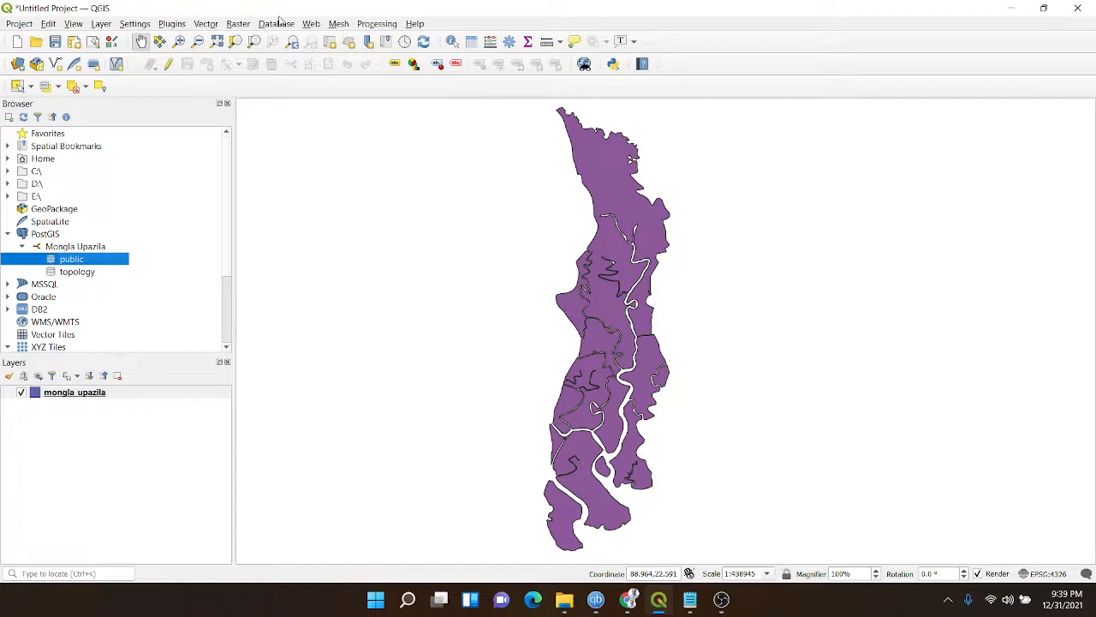
{"action": "left_click_drag", "start_coordinate": [627, 231], "coordinate": [603, 280]}
{"action": "scroll", "coordinate": [609, 247], "scroll_direction": "down", "scroll_amount": 1}
{"action": "scroll", "coordinate": [602, 287], "scroll_direction": "up", "scroll_amount": 1}
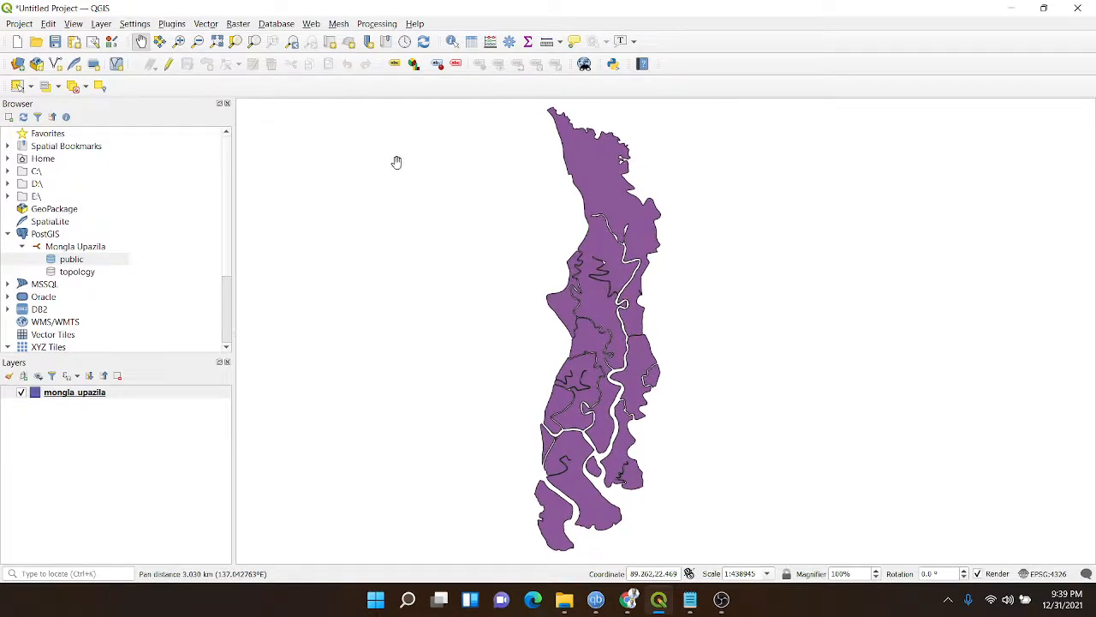
{"action": "left_click_drag", "start_coordinate": [660, 245], "coordinate": [657, 246]}
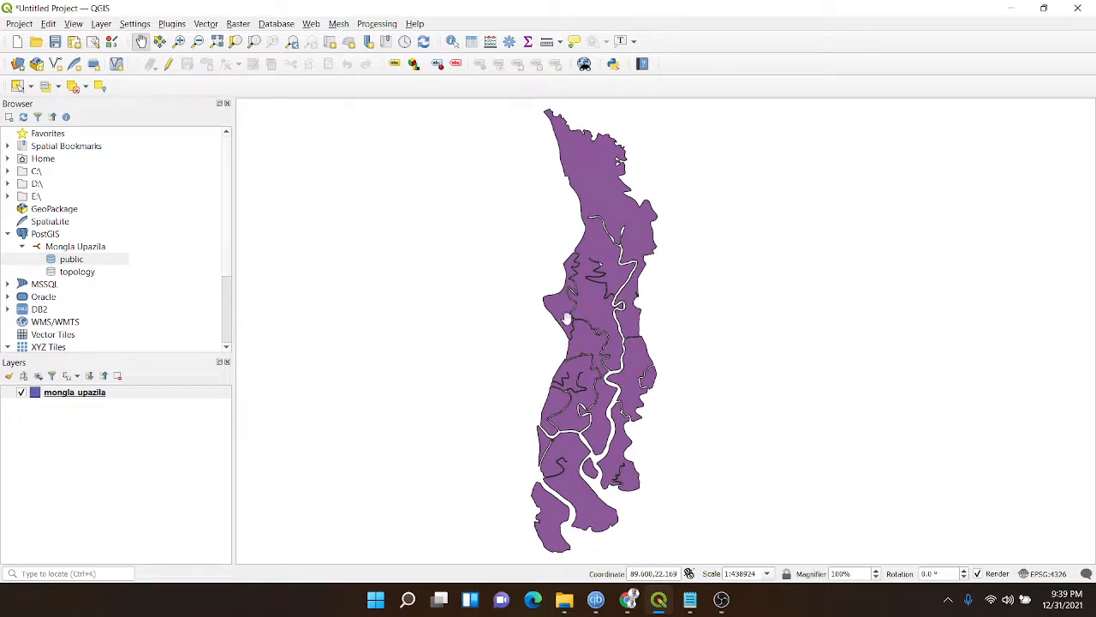
{"action": "mouse_move", "coordinate": [609, 304]}
{"action": "left_mouse_down"}
{"action": "mouse_move", "coordinate": [637, 311]}
{"action": "mouse_move", "coordinate": [623, 297]}
{"action": "left_mouse_up"}
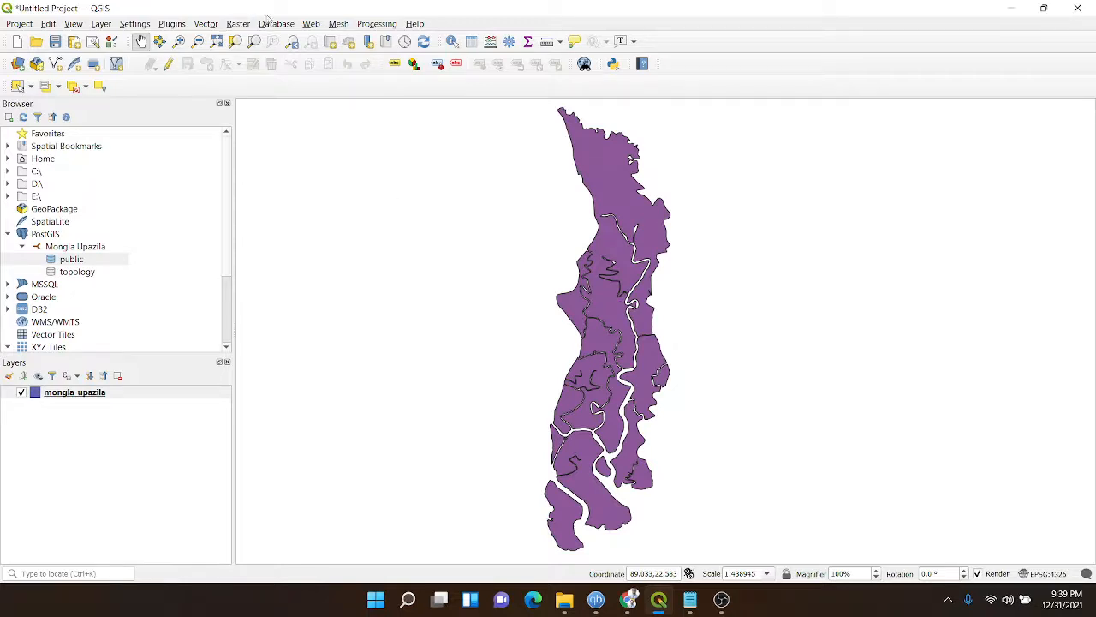
Open DB Manager and expand the Mongla Upazila PostGIS database to the tables of its public schema, widening the provider tree.
{"action": "left_click", "coordinate": [279, 26]}
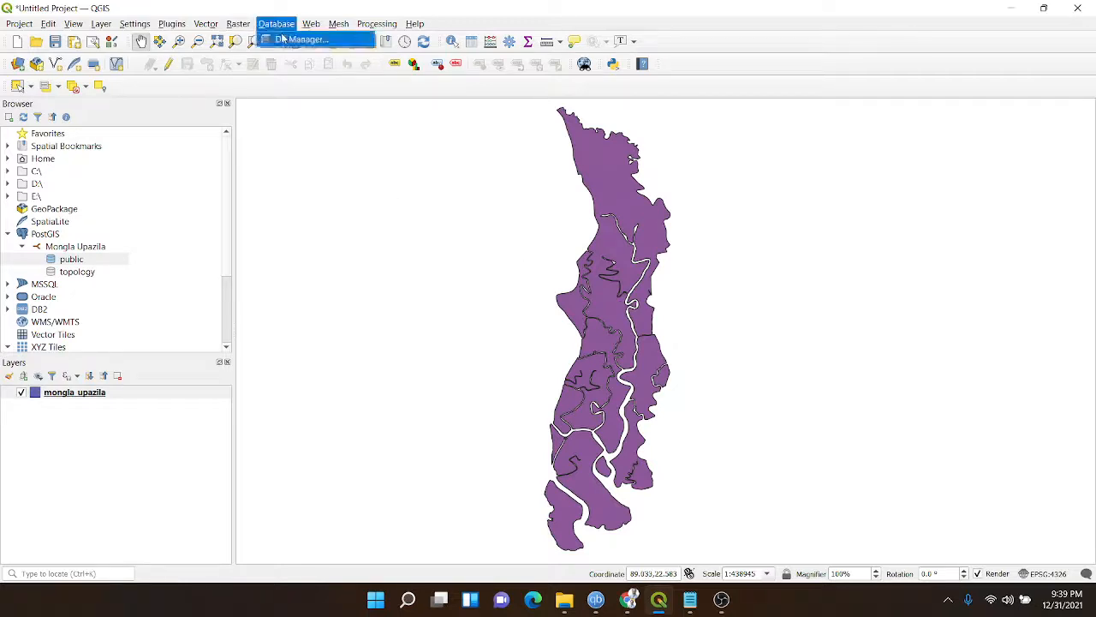
{"action": "left_click", "coordinate": [295, 40]}
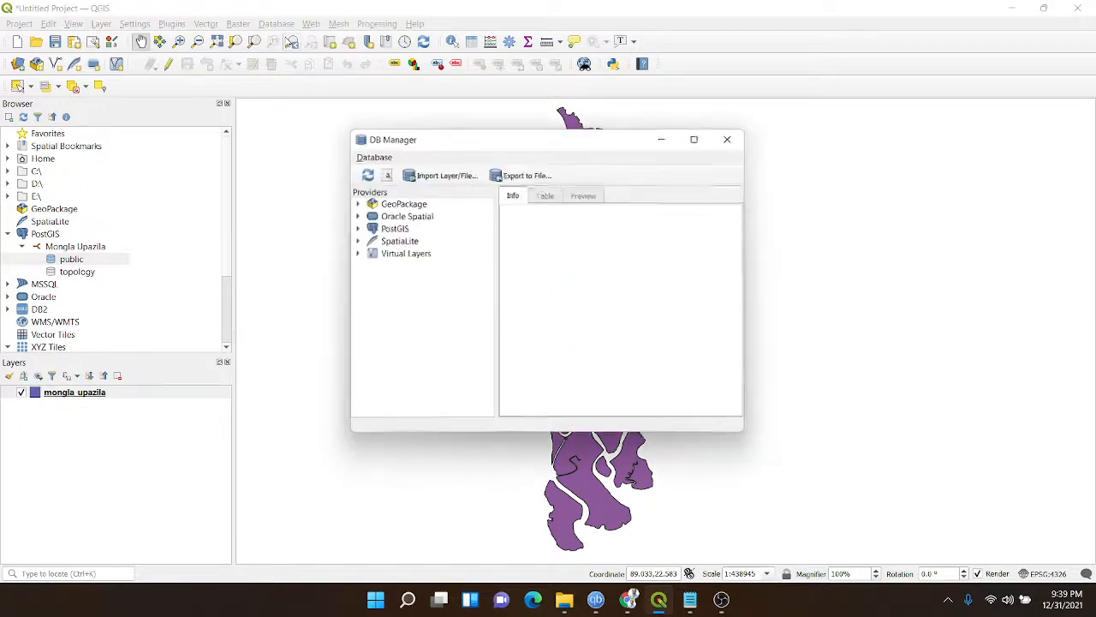
{"action": "left_click", "coordinate": [357, 229]}
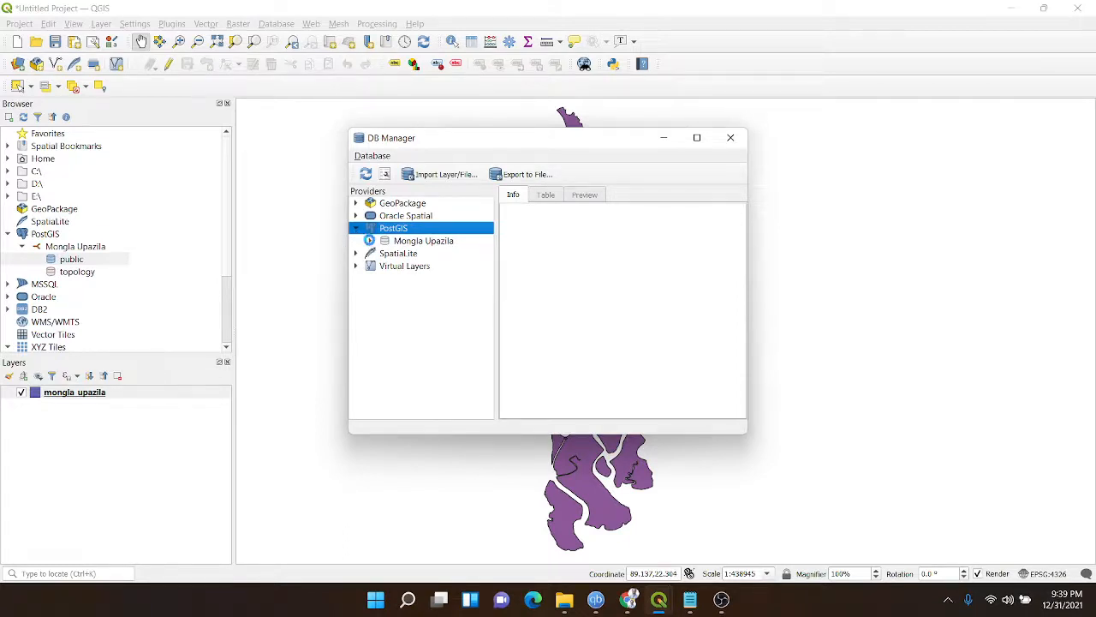
{"action": "left_click", "coordinate": [371, 241]}
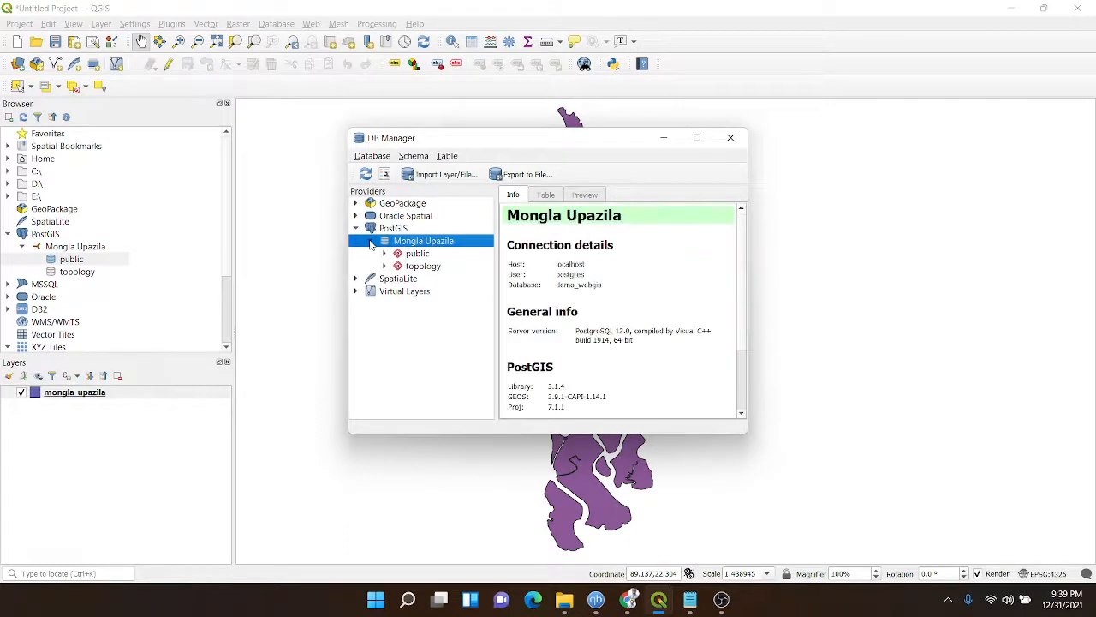
{"action": "left_click", "coordinate": [423, 255]}
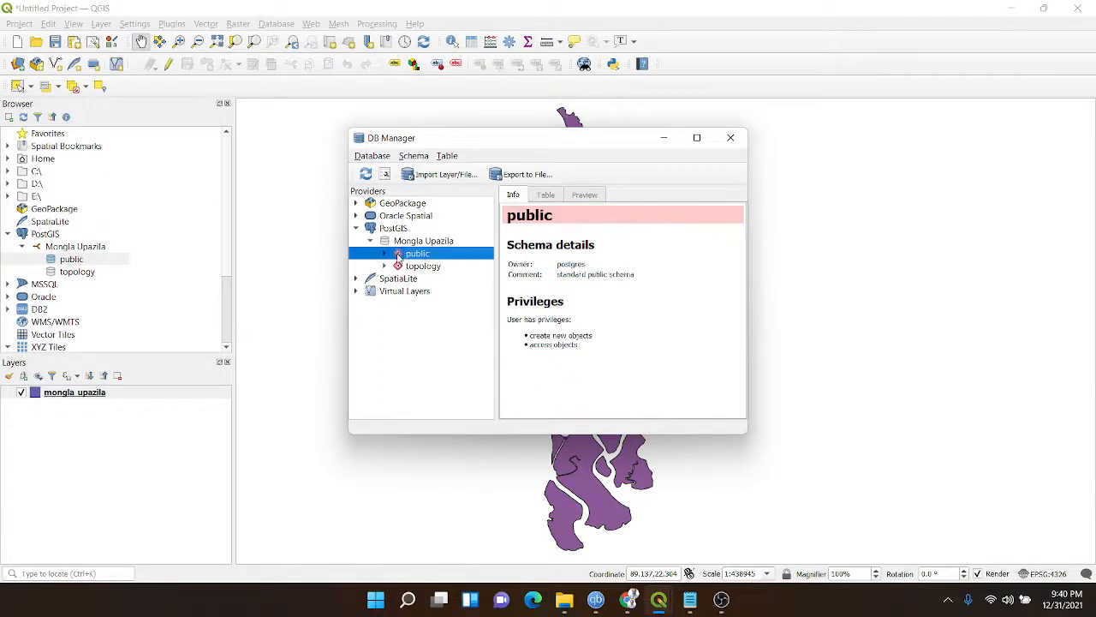
{"action": "left_click", "coordinate": [386, 254]}
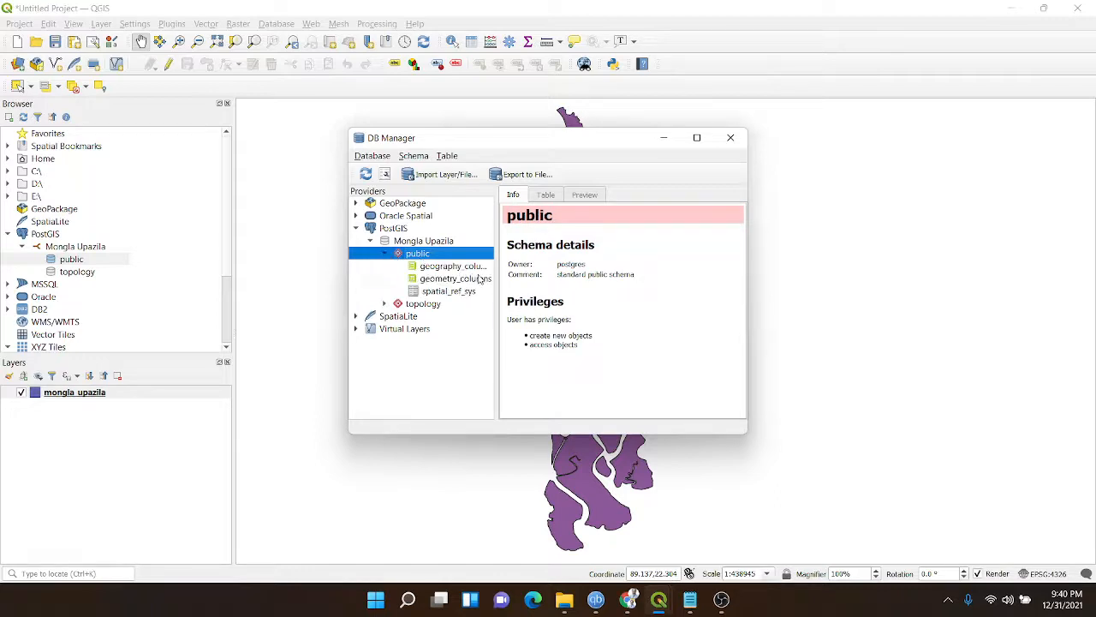
{"action": "left_click_drag", "start_coordinate": [497, 271], "coordinate": [569, 258]}
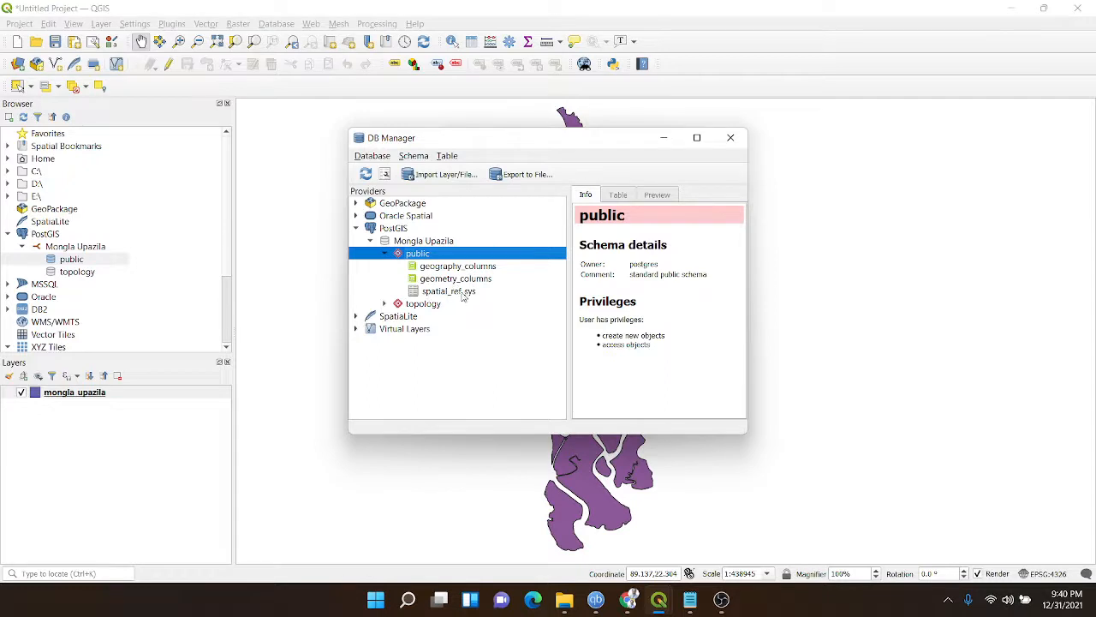
Import the mongla_upazila layer into the public schema as table mongla_upazila with default options, and close DB Manager.
{"action": "left_click", "coordinate": [417, 255]}
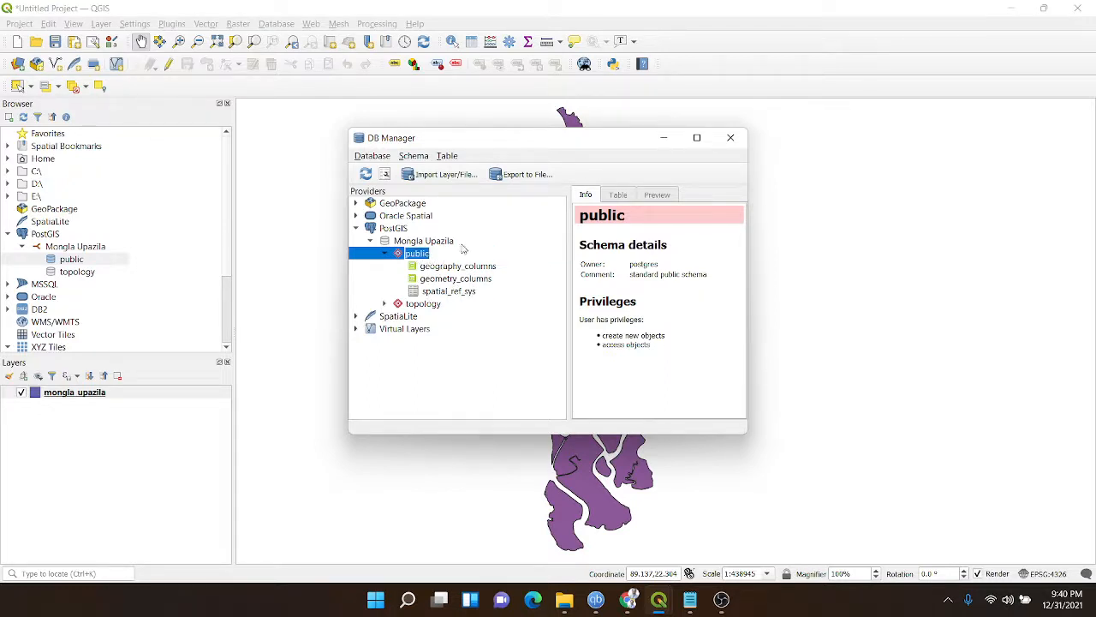
{"action": "left_click", "coordinate": [405, 253]}
{"action": "left_click", "coordinate": [393, 269]}
{"action": "left_click", "coordinate": [420, 255]}
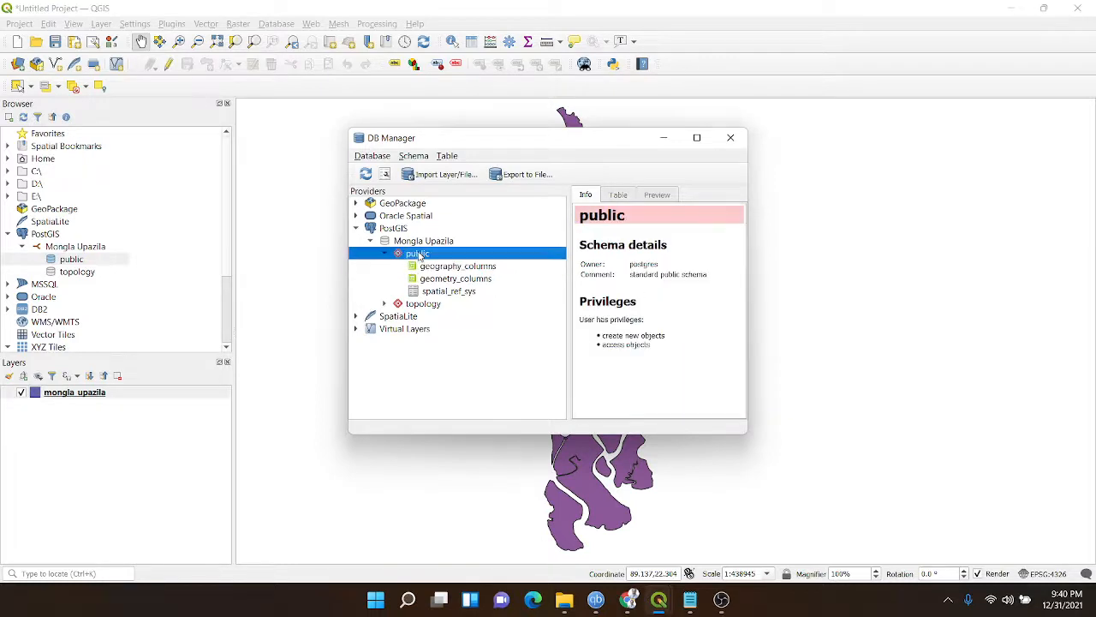
{"action": "left_click", "coordinate": [438, 175]}
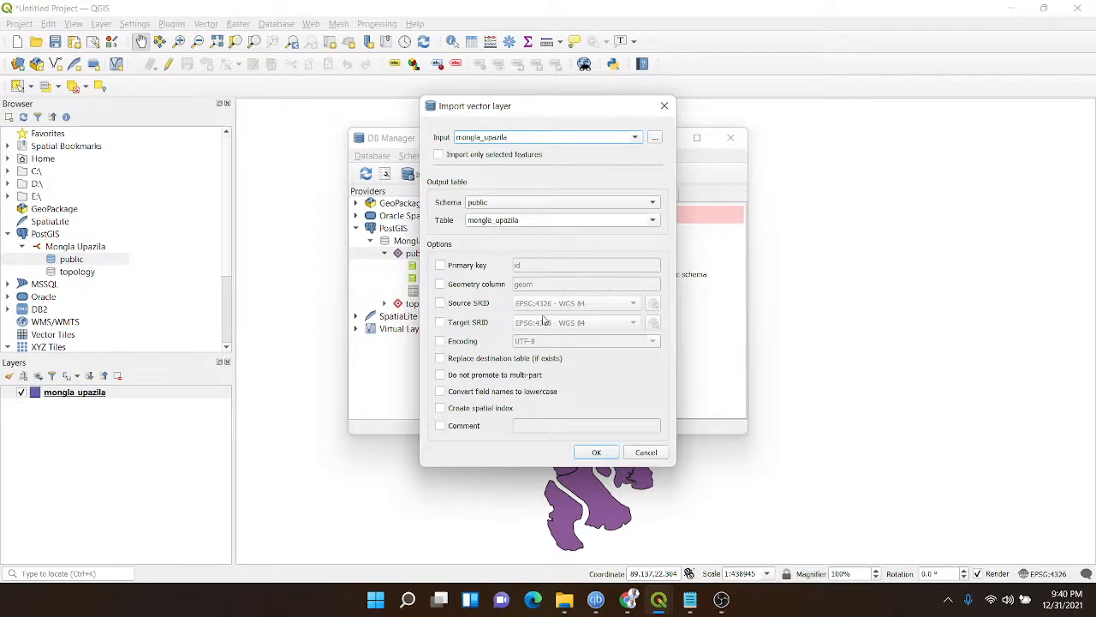
{"action": "left_click", "coordinate": [597, 453]}
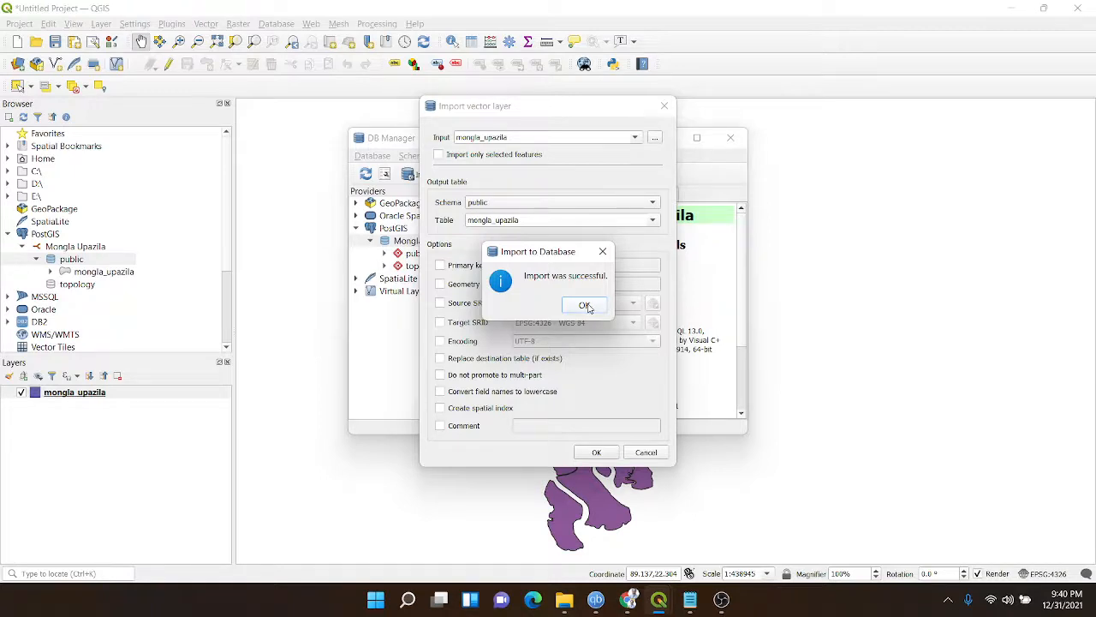
{"action": "left_click", "coordinate": [585, 306]}
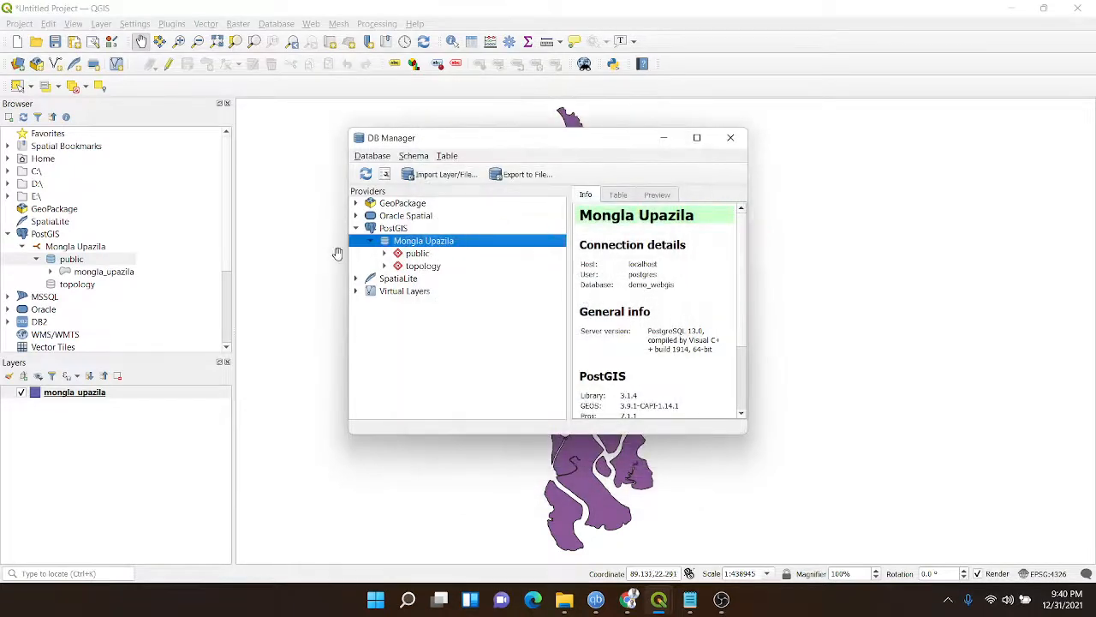
{"action": "left_click", "coordinate": [730, 138]}
Open the attribute table of the mongla_upazila layer in the project.
{"action": "left_click", "coordinate": [97, 394]}
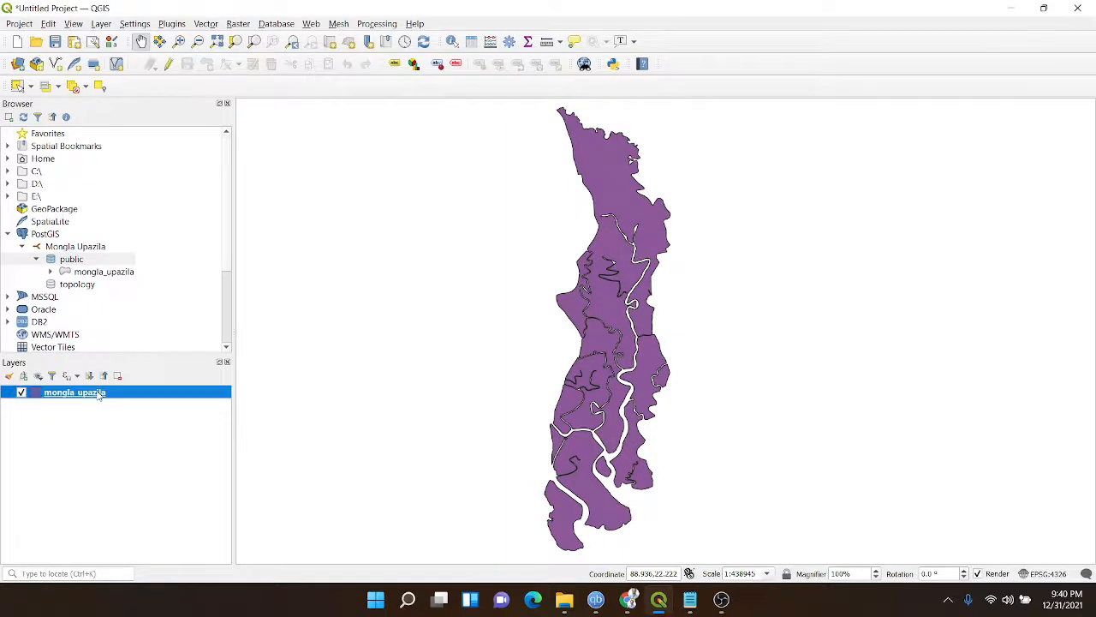
{"action": "right_click", "coordinate": [99, 395]}
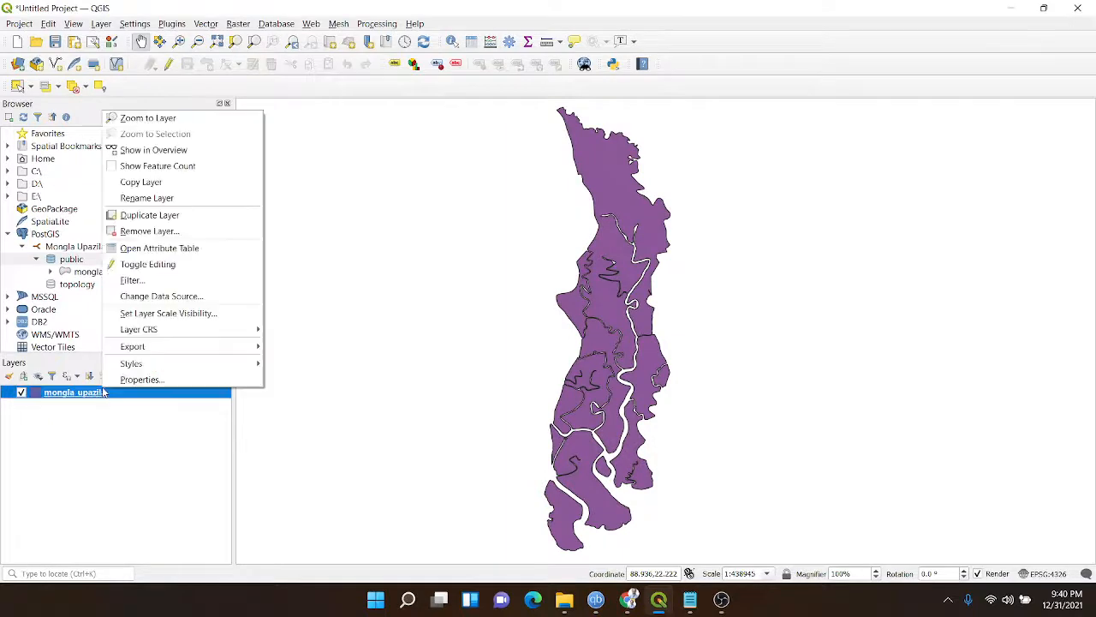
{"action": "left_click", "coordinate": [143, 248]}
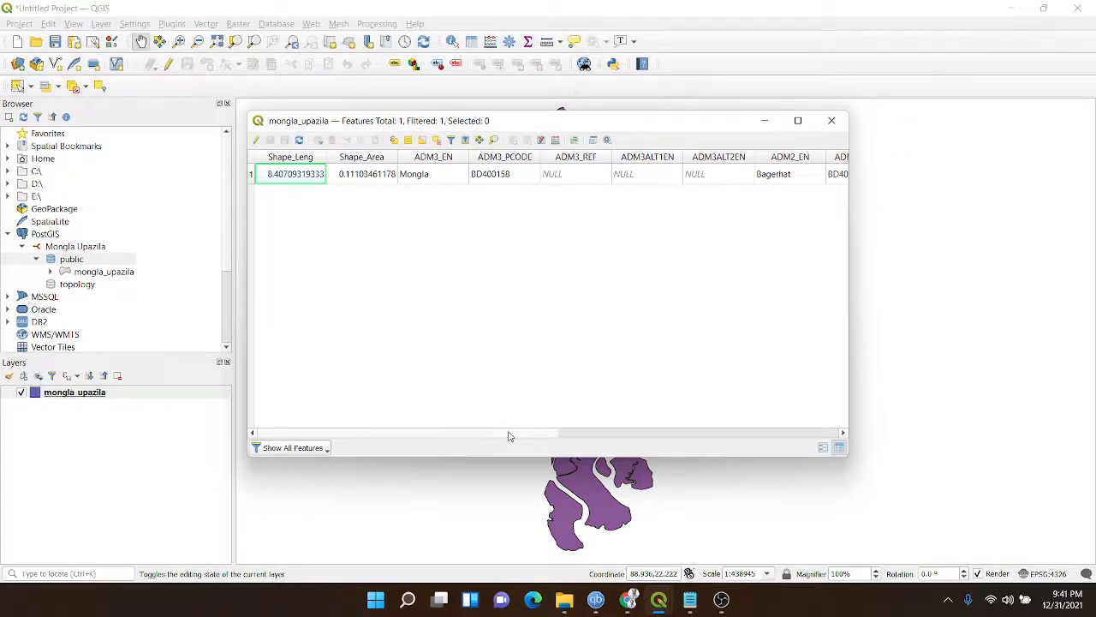
Look through all attribute columns of the mongla_upazila layer up to validTo, and close its attribute table.
{"action": "scroll", "coordinate": [508, 436], "scroll_direction": "right", "scroll_amount": 1}
{"action": "scroll", "coordinate": [505, 436], "scroll_direction": "left", "scroll_amount": 1}
{"action": "scroll", "coordinate": [508, 436], "scroll_direction": "right", "scroll_amount": 2}
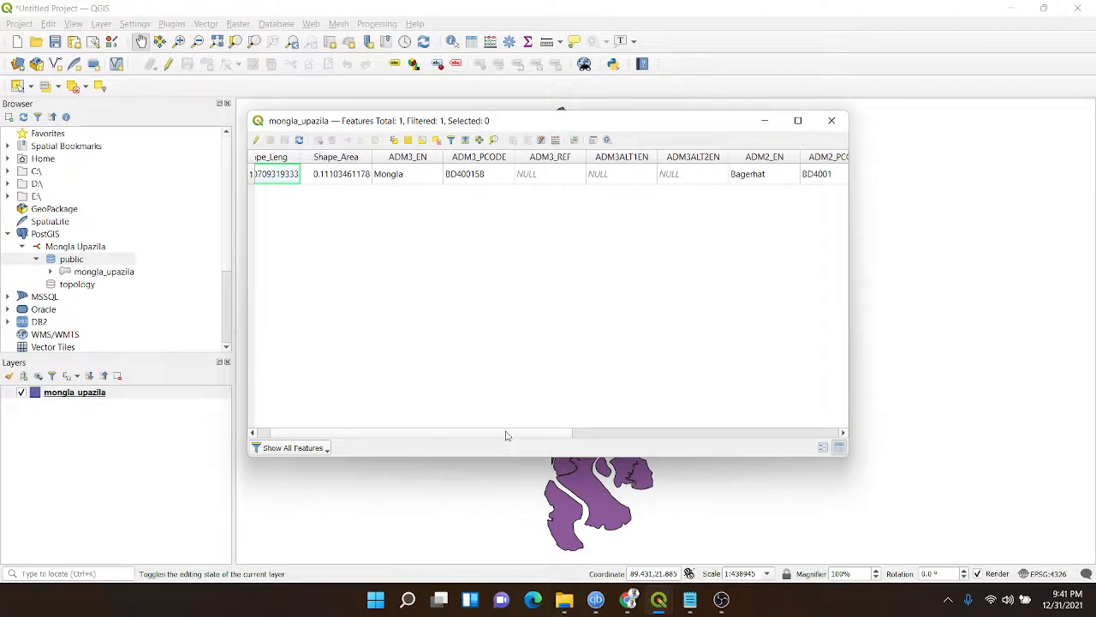
{"action": "left_click_drag", "start_coordinate": [506, 435], "coordinate": [693, 442]}
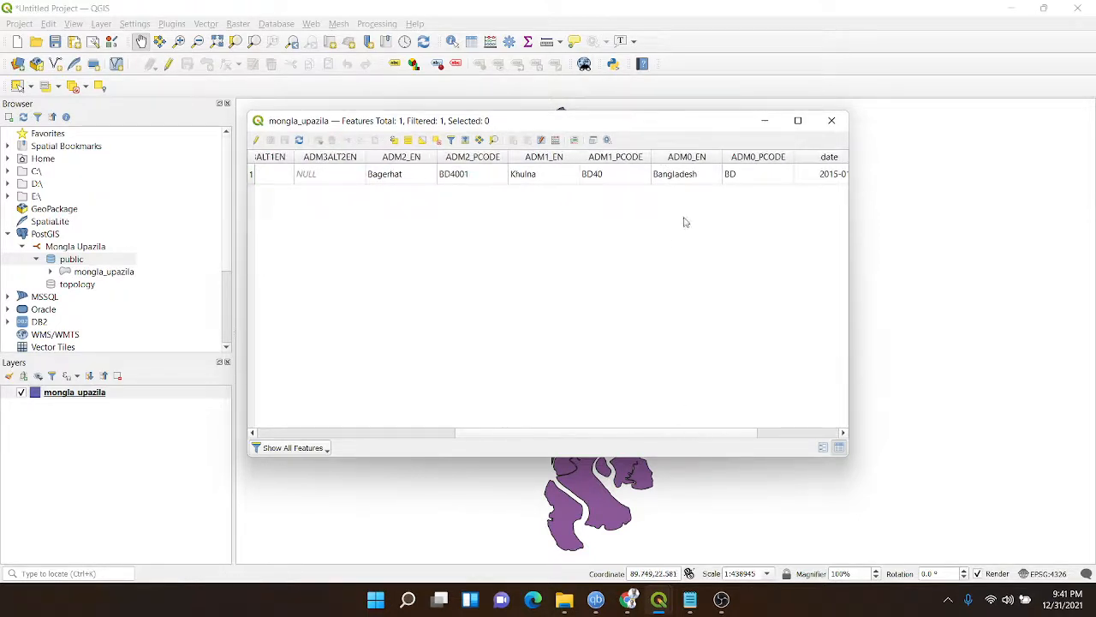
{"action": "left_click_drag", "start_coordinate": [522, 438], "coordinate": [571, 437]}
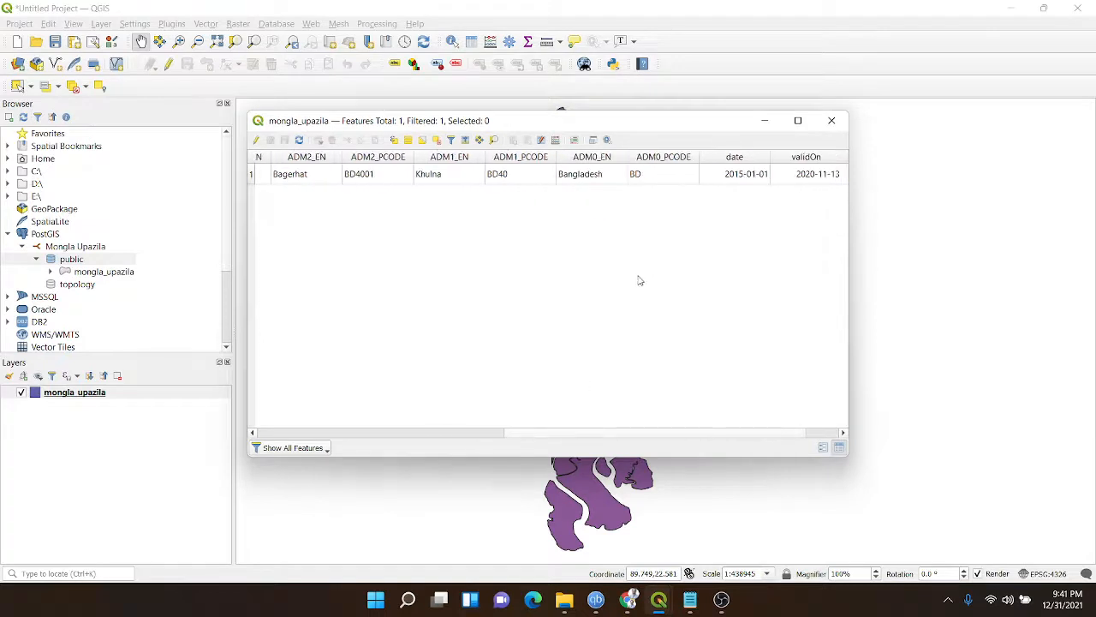
{"action": "left_click_drag", "start_coordinate": [738, 441], "coordinate": [808, 436]}
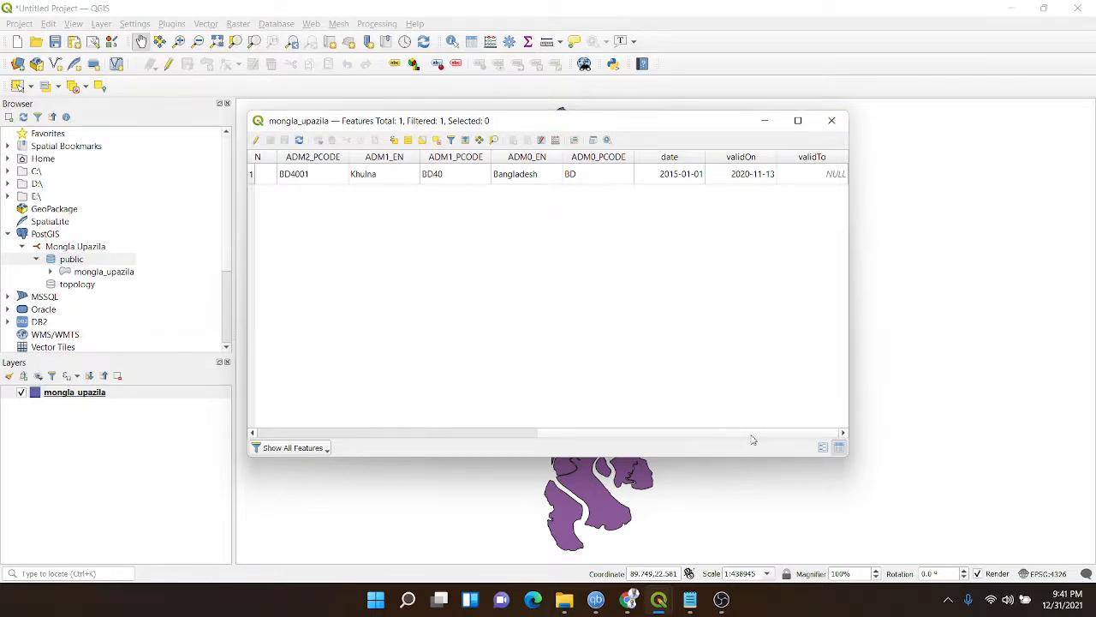
{"action": "left_click_drag", "start_coordinate": [752, 435], "coordinate": [795, 230]}
{"action": "left_click", "coordinate": [832, 120]}
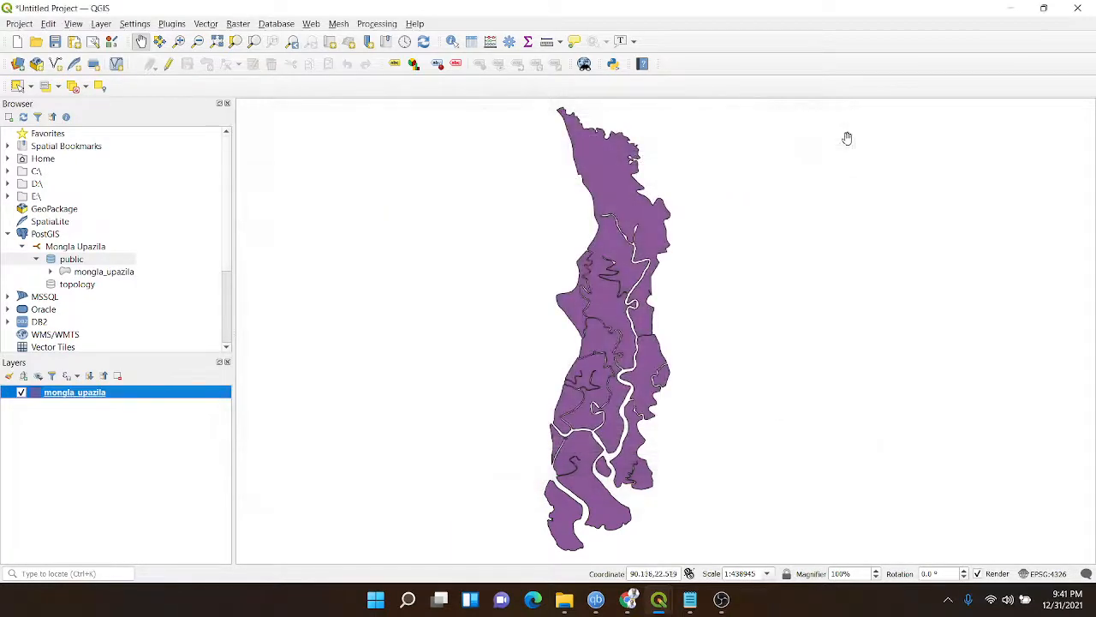
Switch to pgAdmin, refresh the tables of demo_webgis's public schema and expand them again.
{"action": "left_click", "coordinate": [629, 600]}
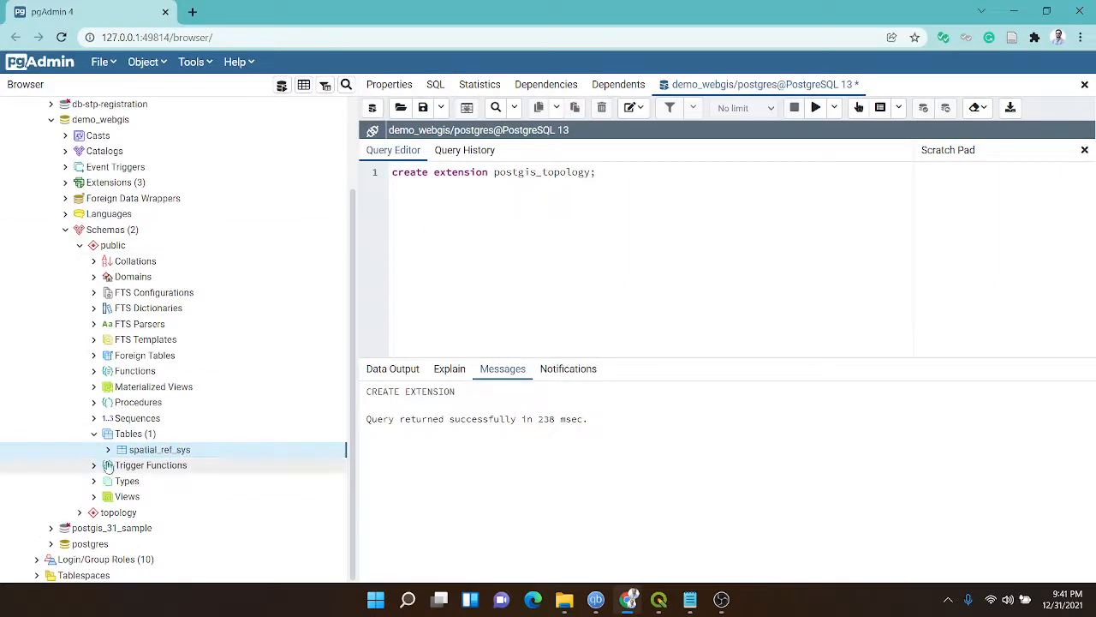
{"action": "right_click", "coordinate": [144, 434]}
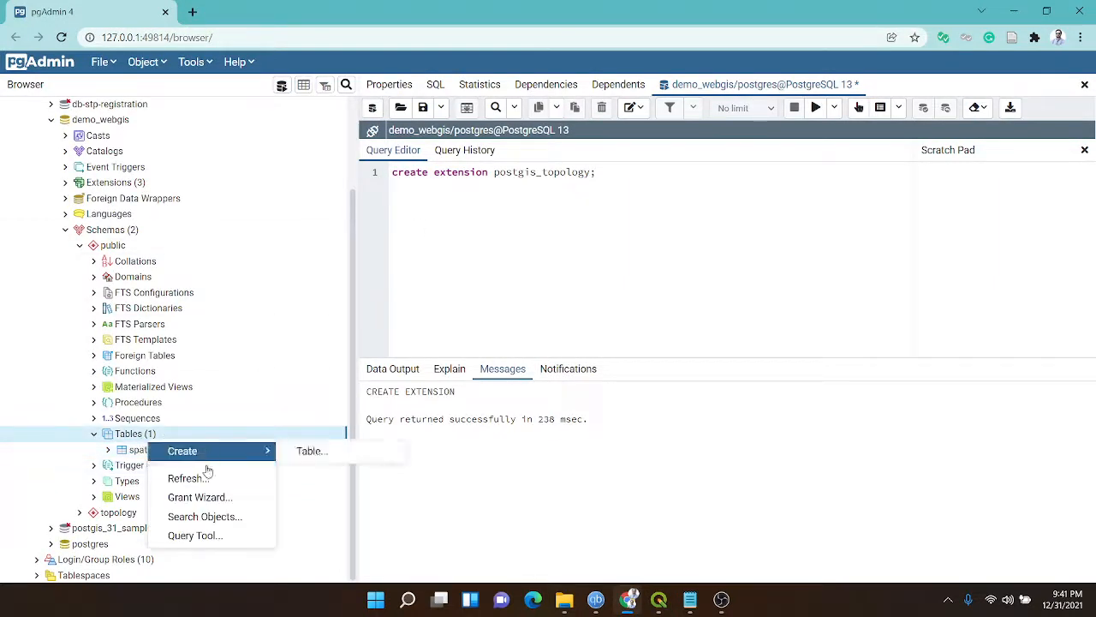
{"action": "left_click", "coordinate": [189, 478]}
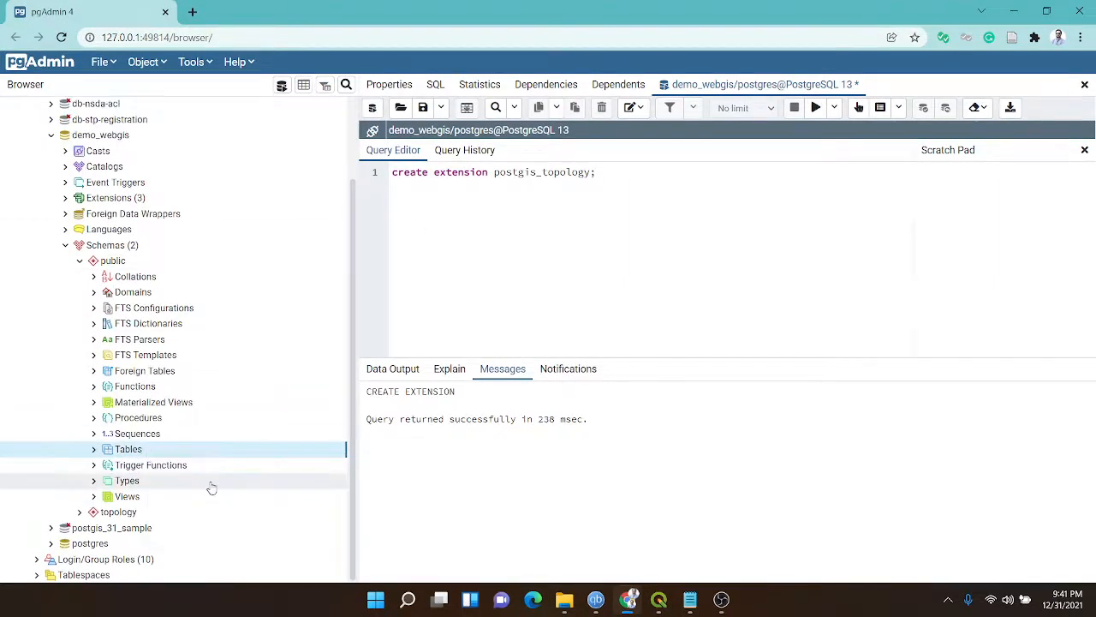
{"action": "left_click", "coordinate": [94, 449]}
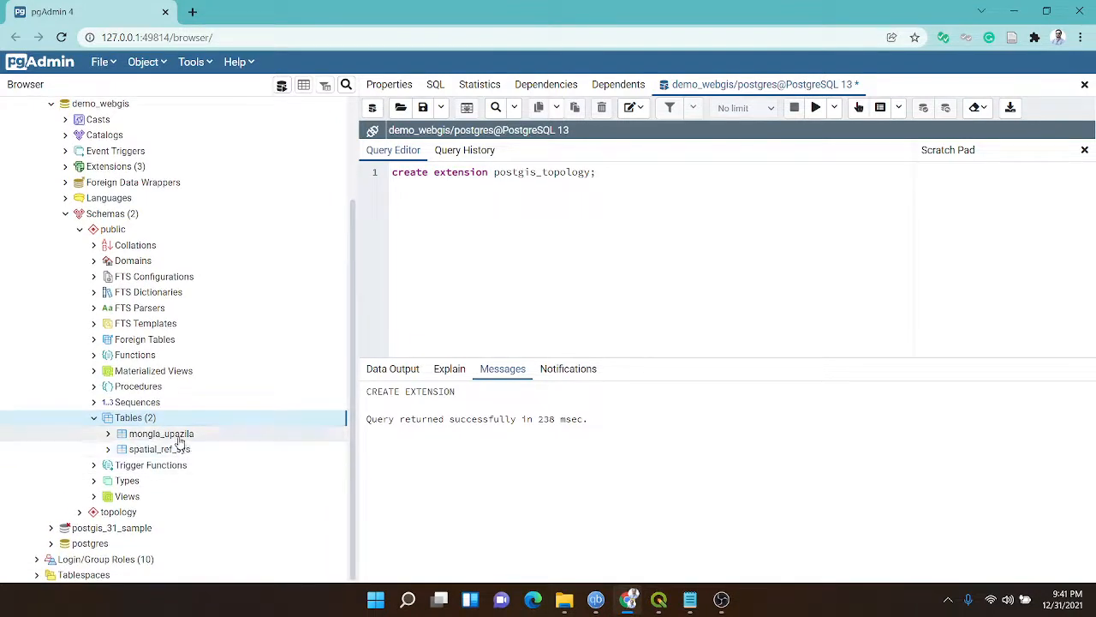
View the rows of the mongla_upazila table and display all its geometries in an enlarged Geometry Viewer.
{"action": "left_click", "coordinate": [178, 435]}
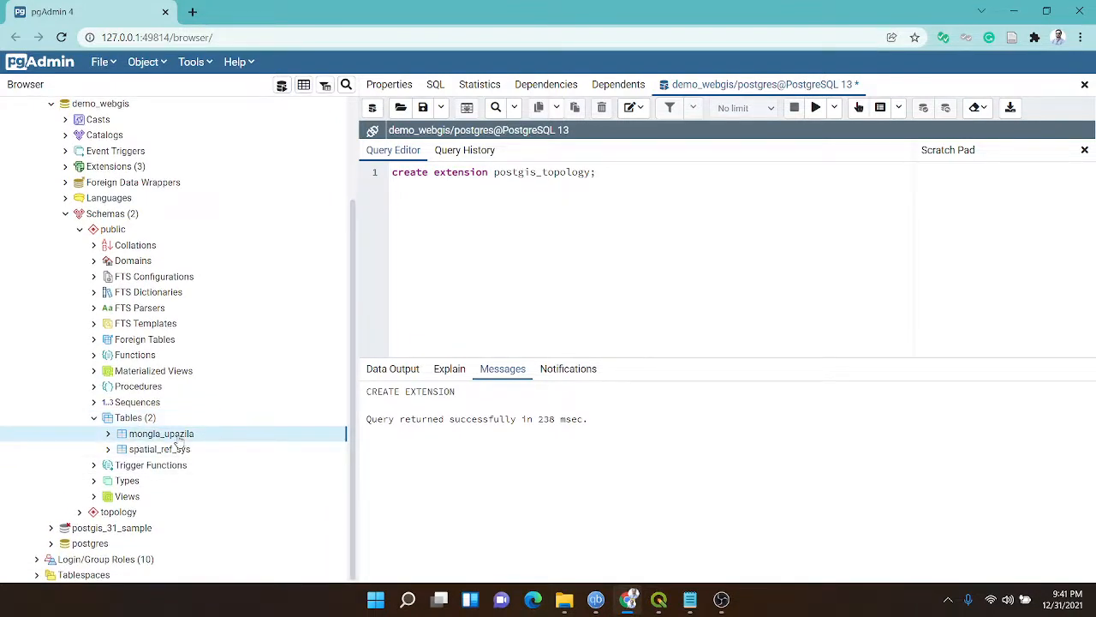
{"action": "left_click", "coordinate": [303, 86]}
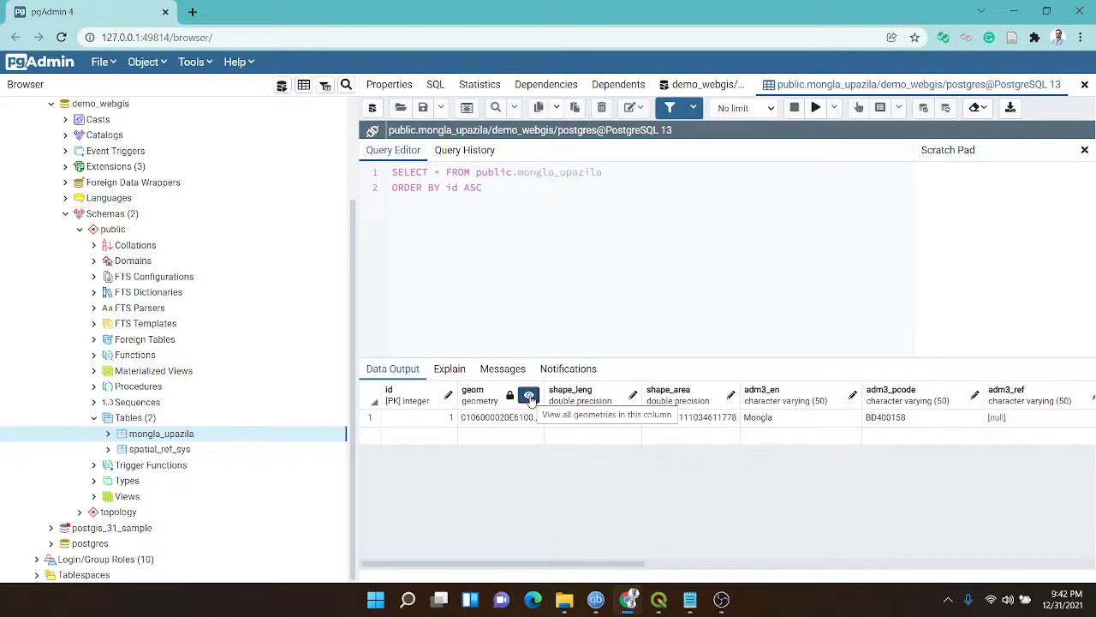
{"action": "left_click", "coordinate": [529, 397]}
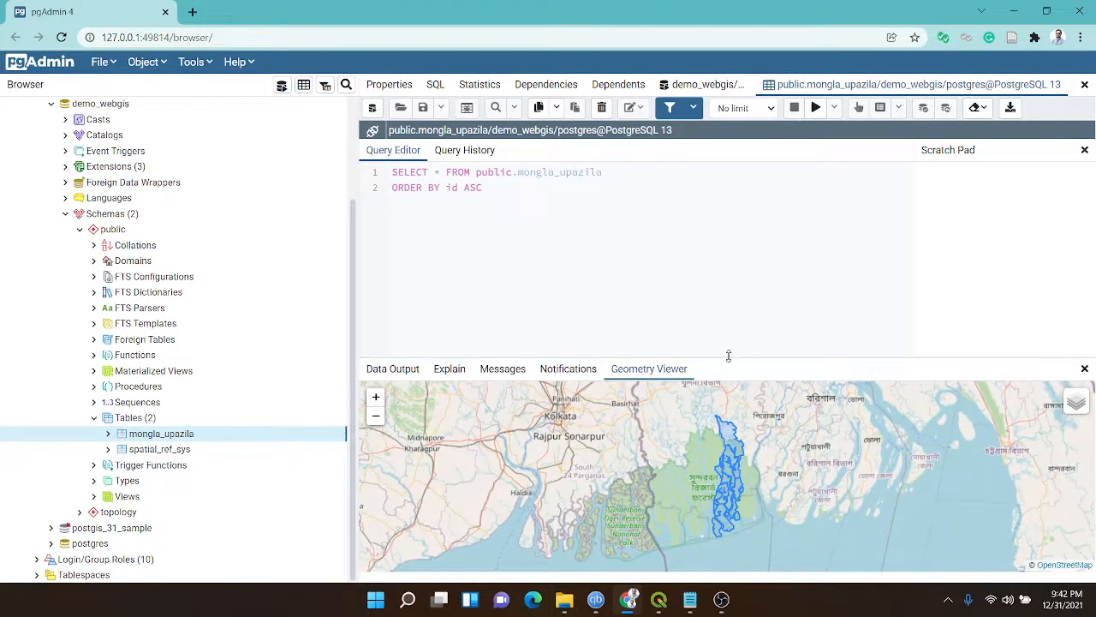
{"action": "left_click_drag", "start_coordinate": [737, 359], "coordinate": [738, 230]}
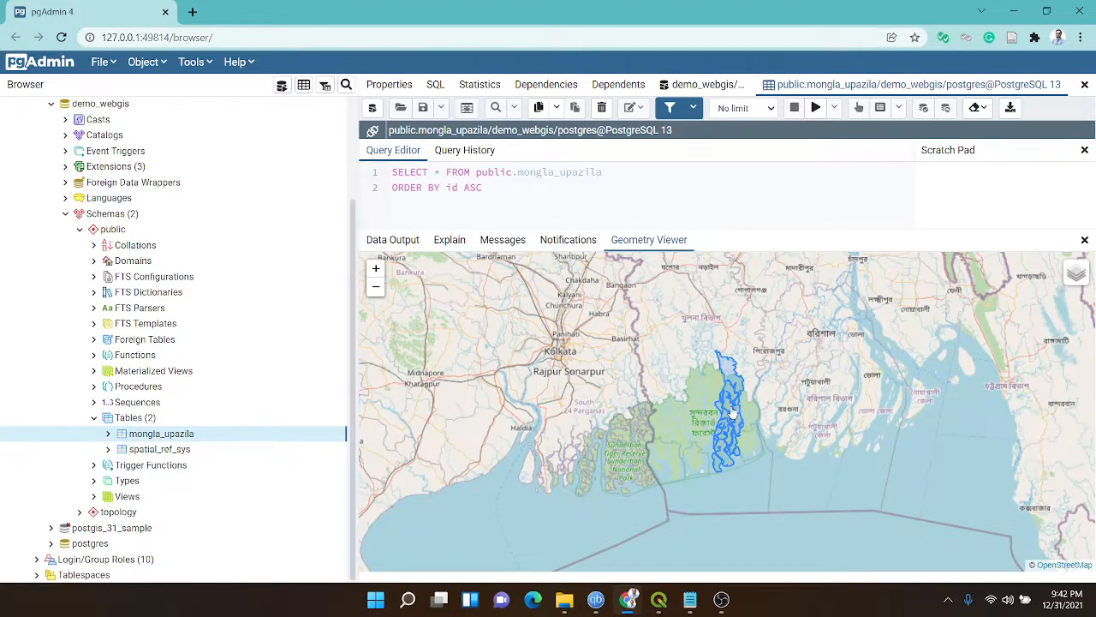
Inspect the Mongla polygon's attributes in its map popup, from id through validto, and close the popup.
{"action": "scroll", "coordinate": [735, 411], "scroll_direction": "up", "scroll_amount": 1}
{"action": "scroll", "coordinate": [739, 417], "scroll_direction": "up", "scroll_amount": 1}
{"action": "scroll", "coordinate": [739, 438], "scroll_direction": "down", "scroll_amount": 1}
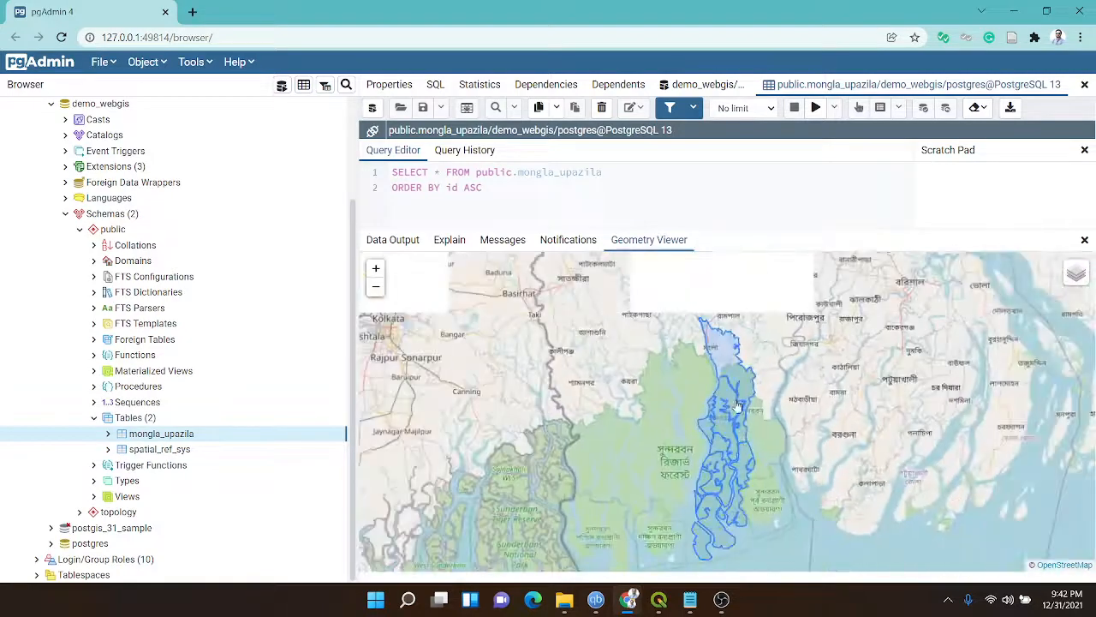
{"action": "left_click", "coordinate": [733, 377]}
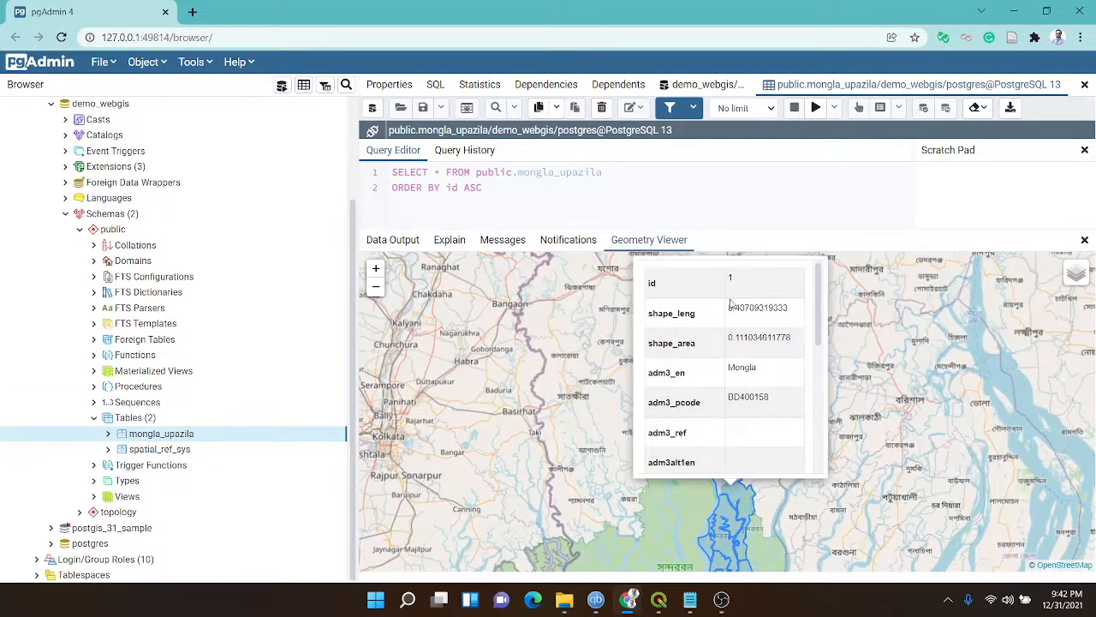
{"action": "scroll", "coordinate": [729, 301], "scroll_direction": "down", "scroll_amount": 5}
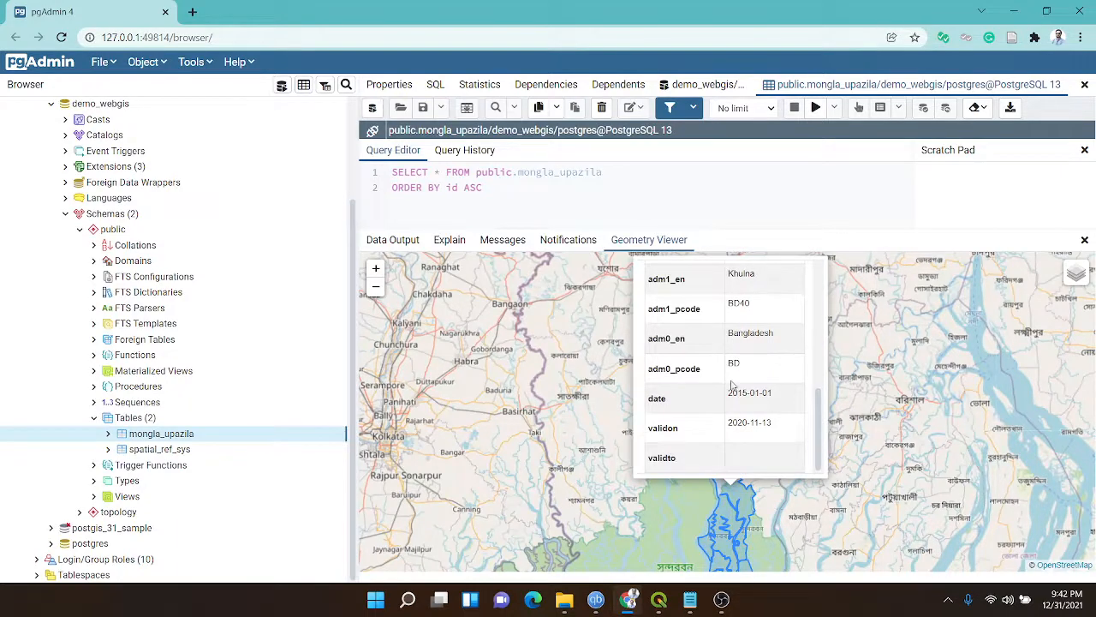
{"action": "scroll", "coordinate": [732, 381], "scroll_direction": "up", "scroll_amount": 2}
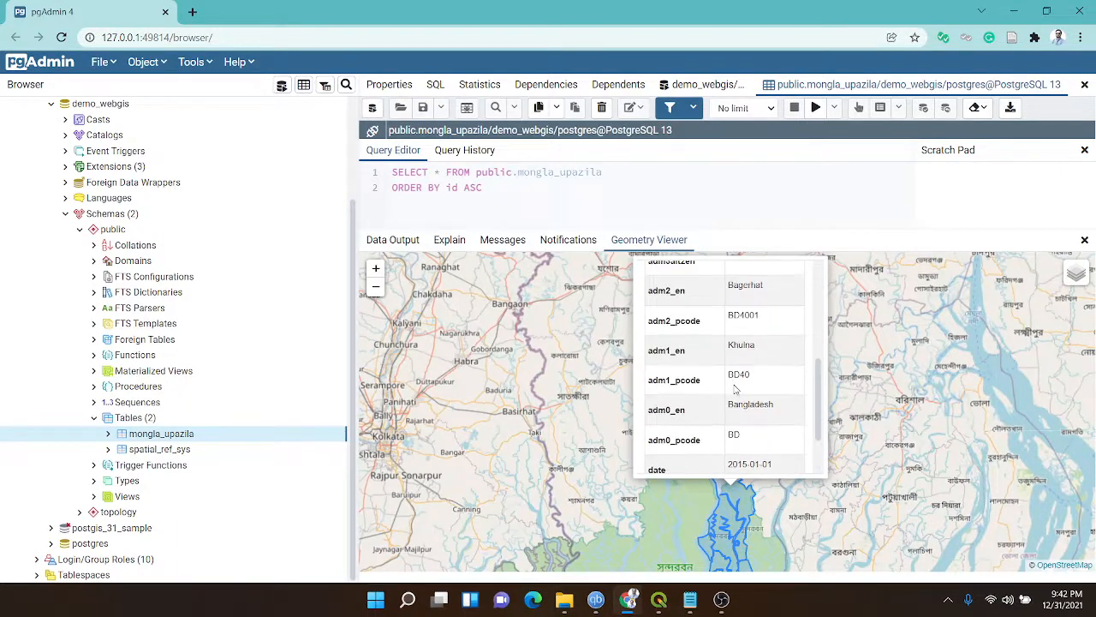
{"action": "scroll", "coordinate": [734, 390], "scroll_direction": "down", "scroll_amount": 2}
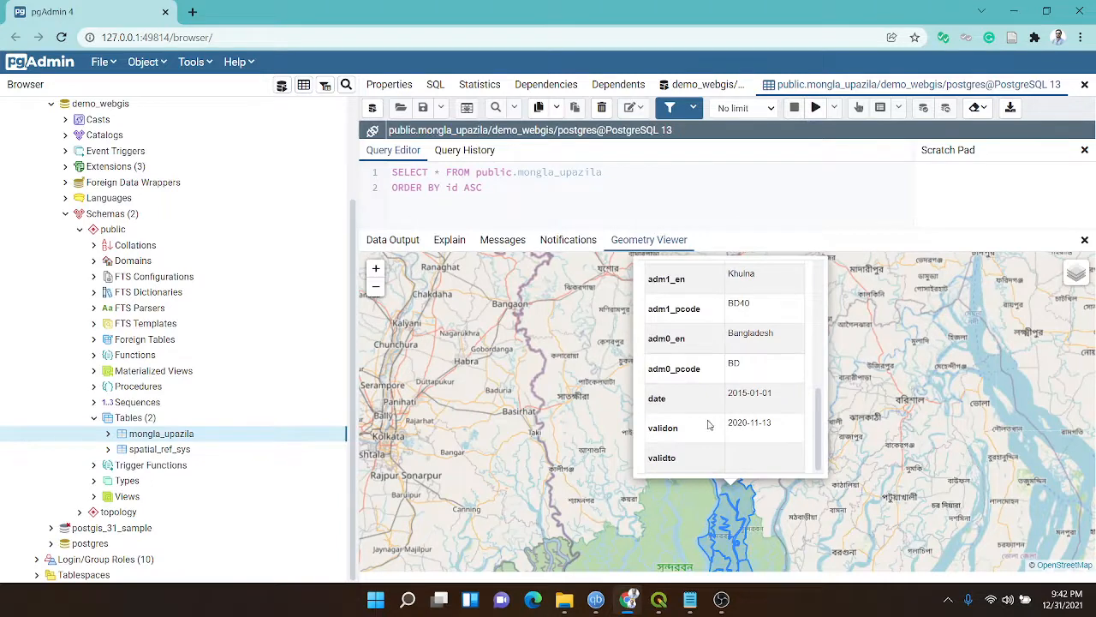
{"action": "scroll", "coordinate": [752, 431], "scroll_direction": "up", "scroll_amount": 2}
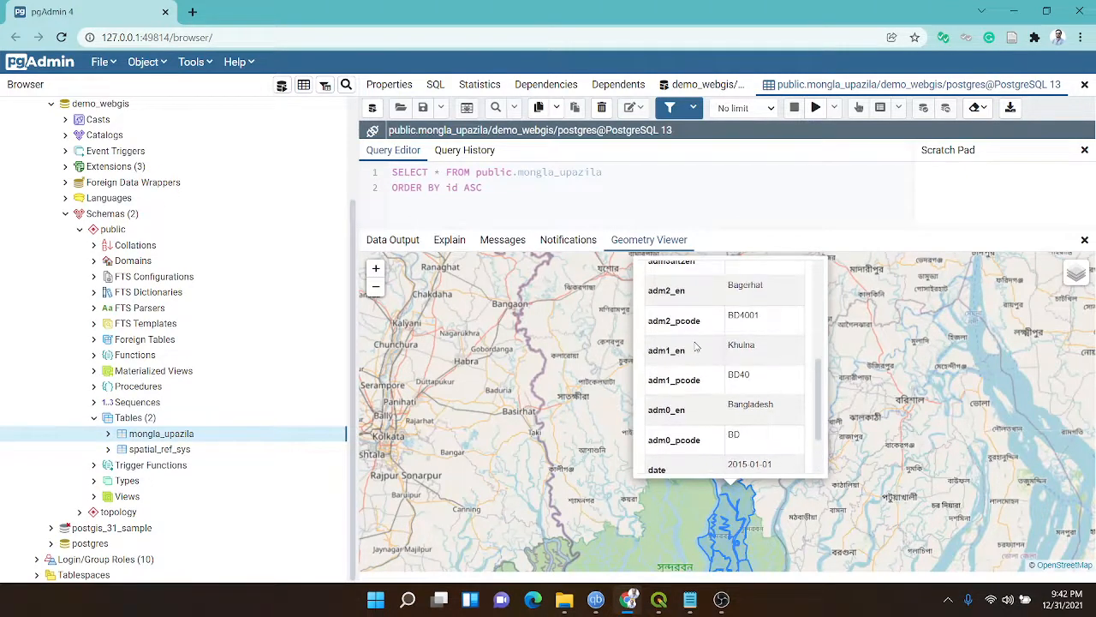
{"action": "scroll", "coordinate": [730, 358], "scroll_direction": "up", "scroll_amount": 3}
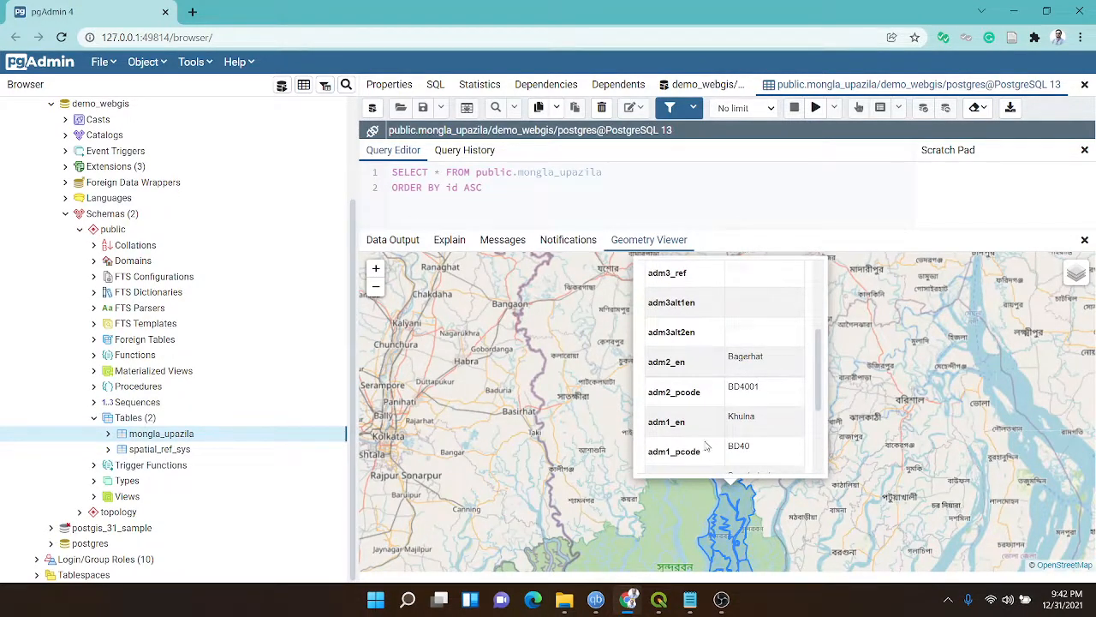
{"action": "scroll", "coordinate": [718, 450], "scroll_direction": "down", "scroll_amount": 2}
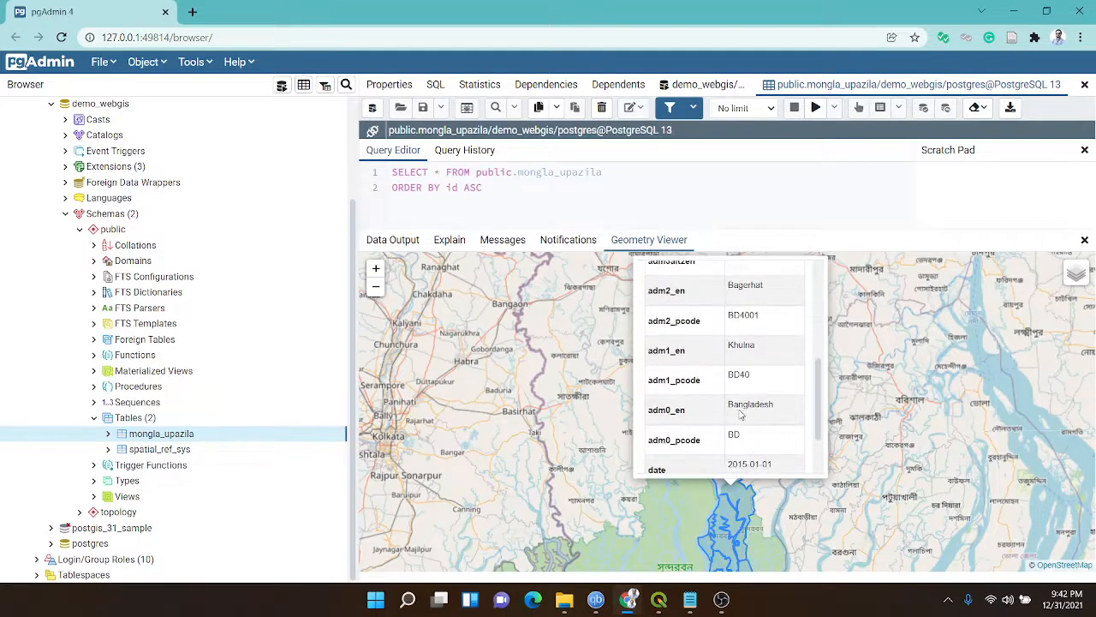
{"action": "left_click_drag", "start_coordinate": [863, 406], "coordinate": [862, 378]}
{"action": "scroll", "coordinate": [793, 437], "scroll_direction": "down", "scroll_amount": 1}
{"action": "left_click", "coordinate": [894, 363]}
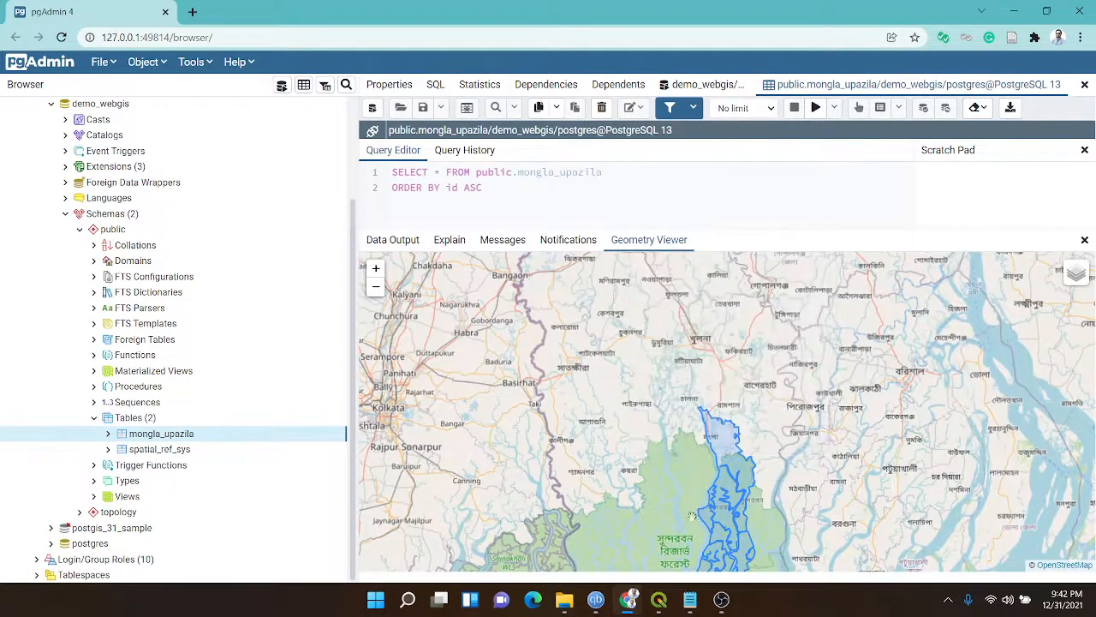
Try the Topography basemap behind the Mongla geometry and return to the Street basemap.
{"action": "scroll", "coordinate": [747, 399], "scroll_direction": "down", "scroll_amount": 1}
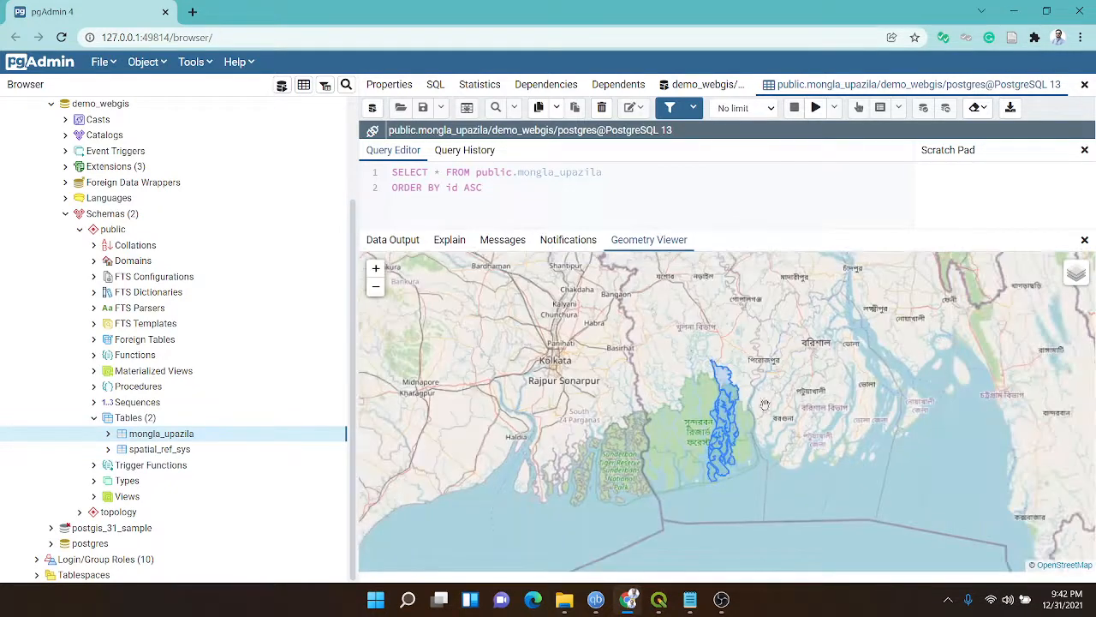
{"action": "left_click_drag", "start_coordinate": [796, 400], "coordinate": [773, 394]}
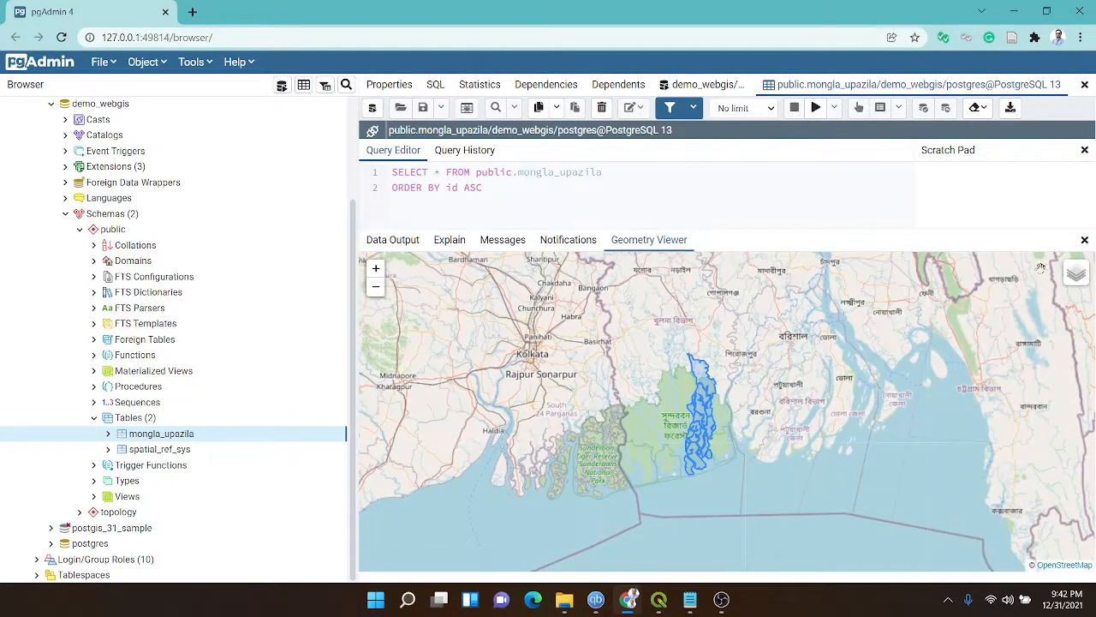
{"action": "mouse_move", "coordinate": [1077, 283]}
{"action": "left_click", "coordinate": [1030, 312]}
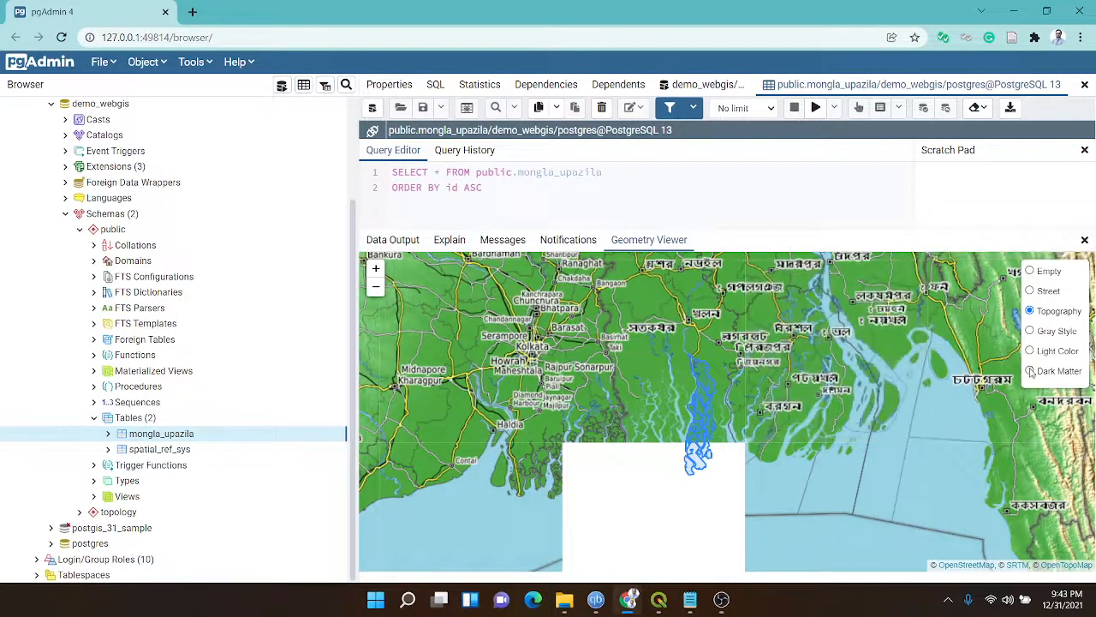
{"action": "left_click", "coordinate": [1030, 292]}
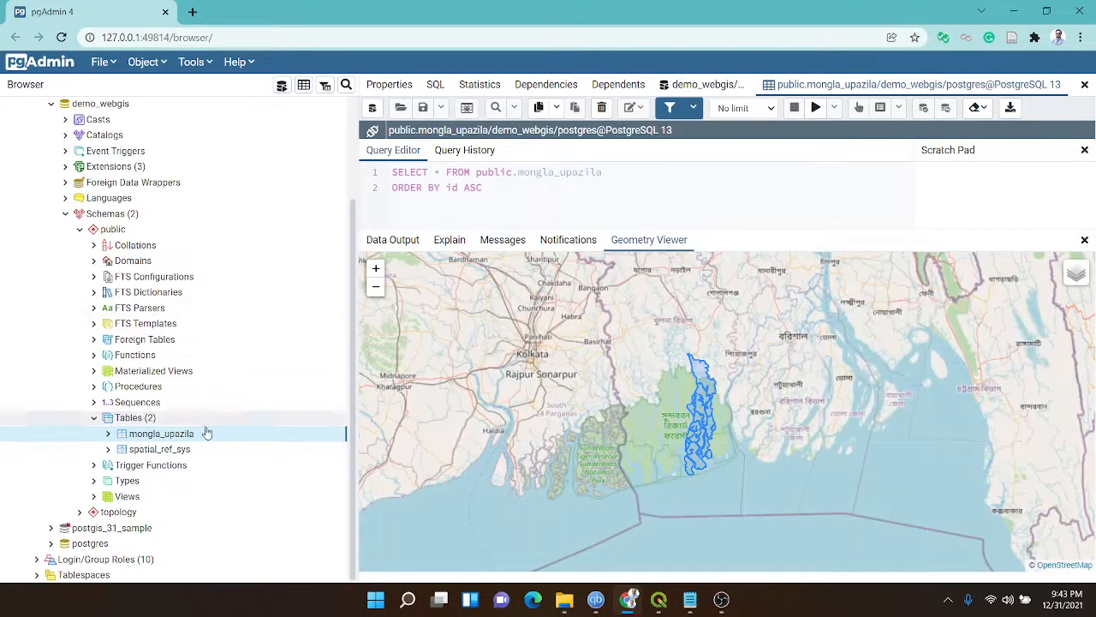
View the mongla_upazila table's rows in a new data view and examine its last columns through validto.
{"action": "right_click", "coordinate": [174, 439]}
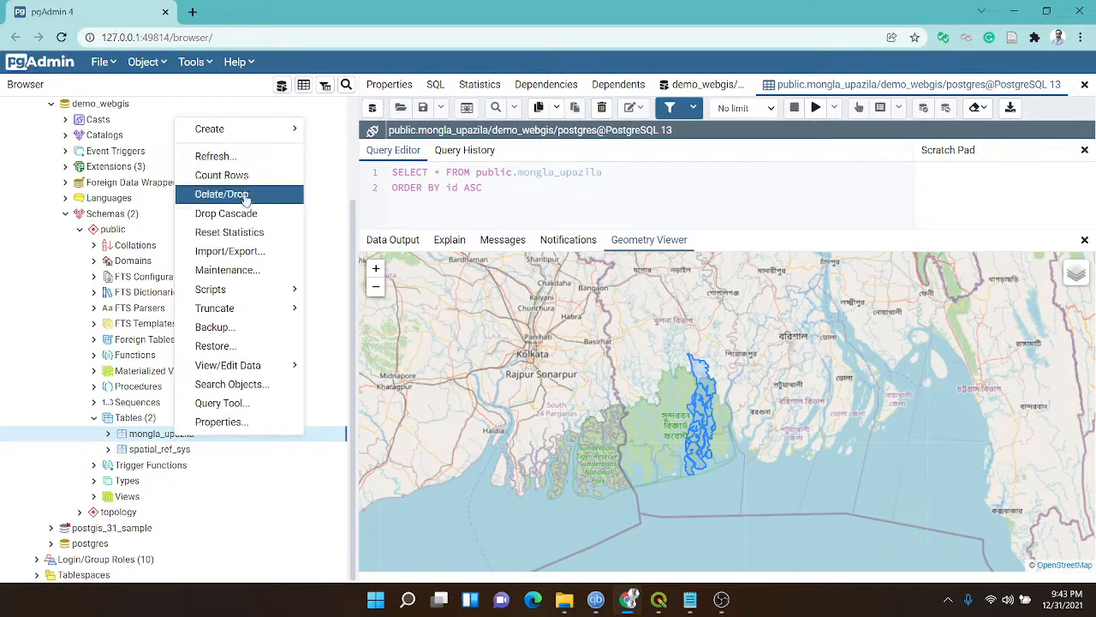
{"action": "left_click", "coordinate": [304, 87]}
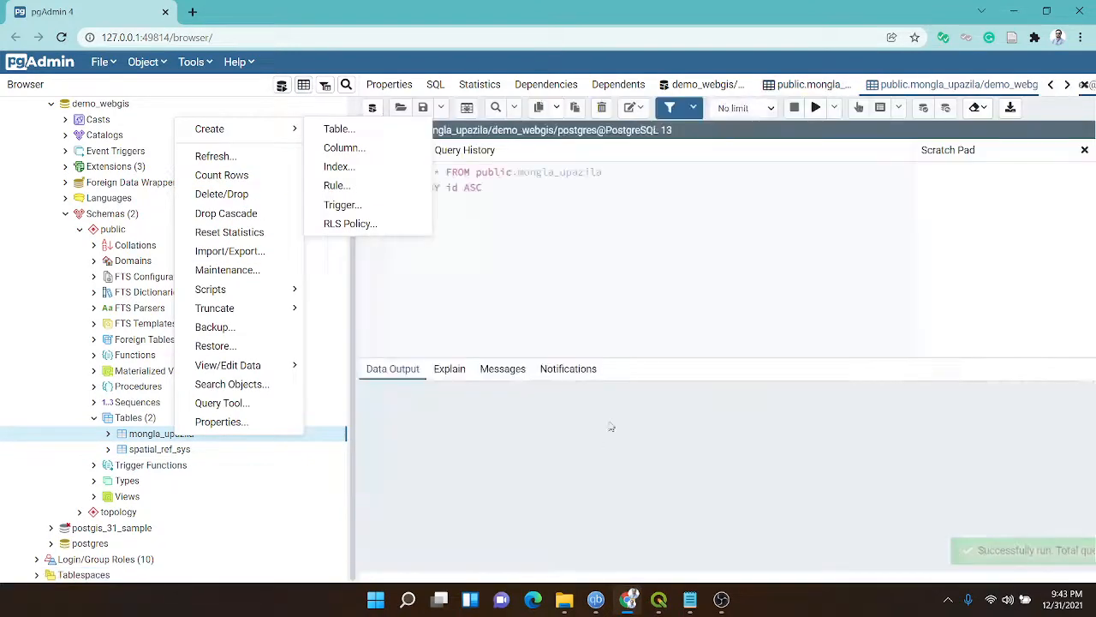
{"action": "left_click_drag", "start_coordinate": [626, 566], "coordinate": [1089, 561]}
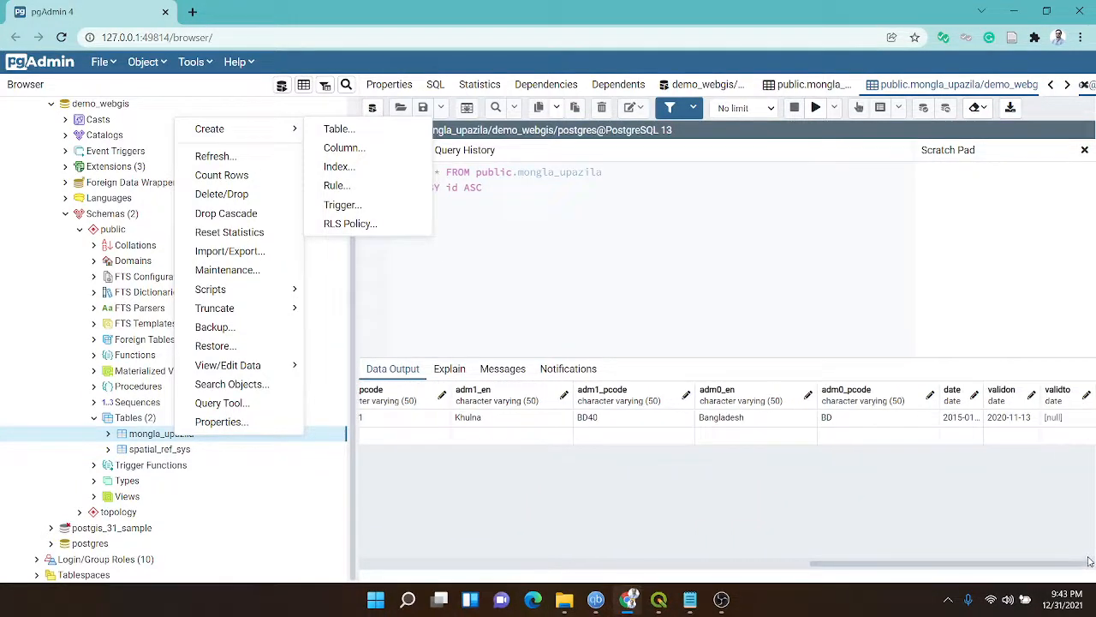